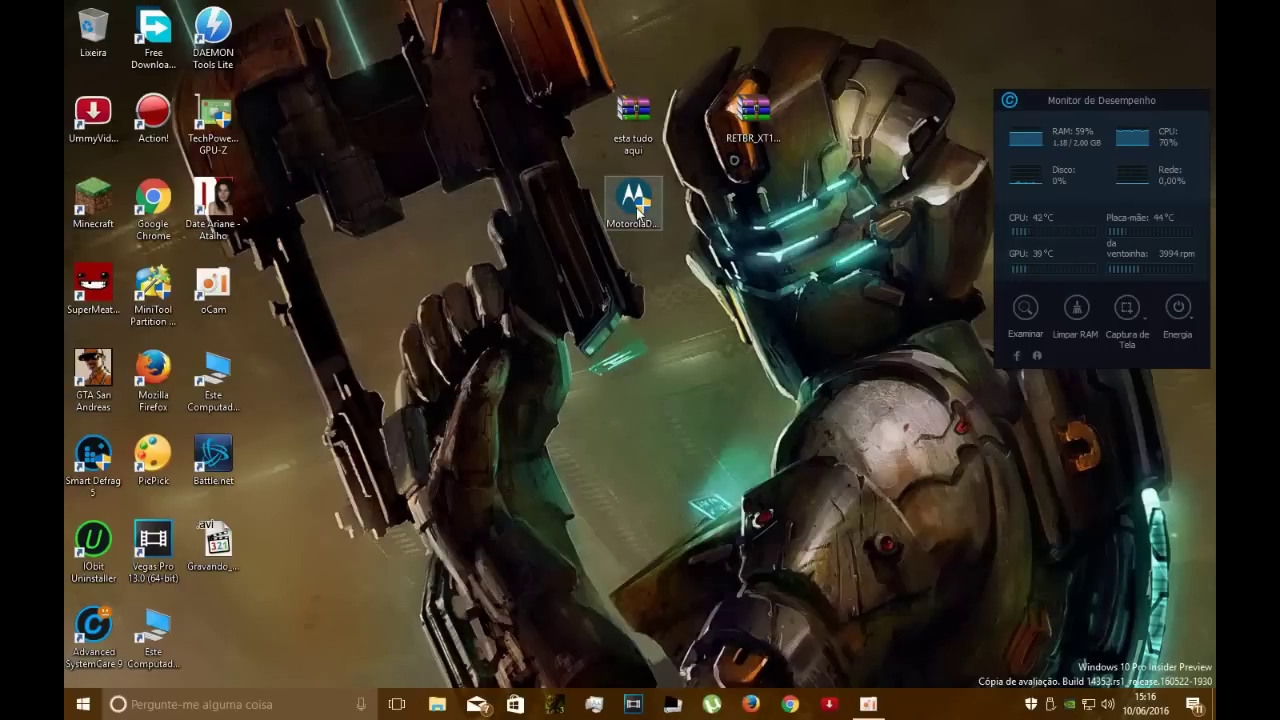
mouse_move(638, 210)
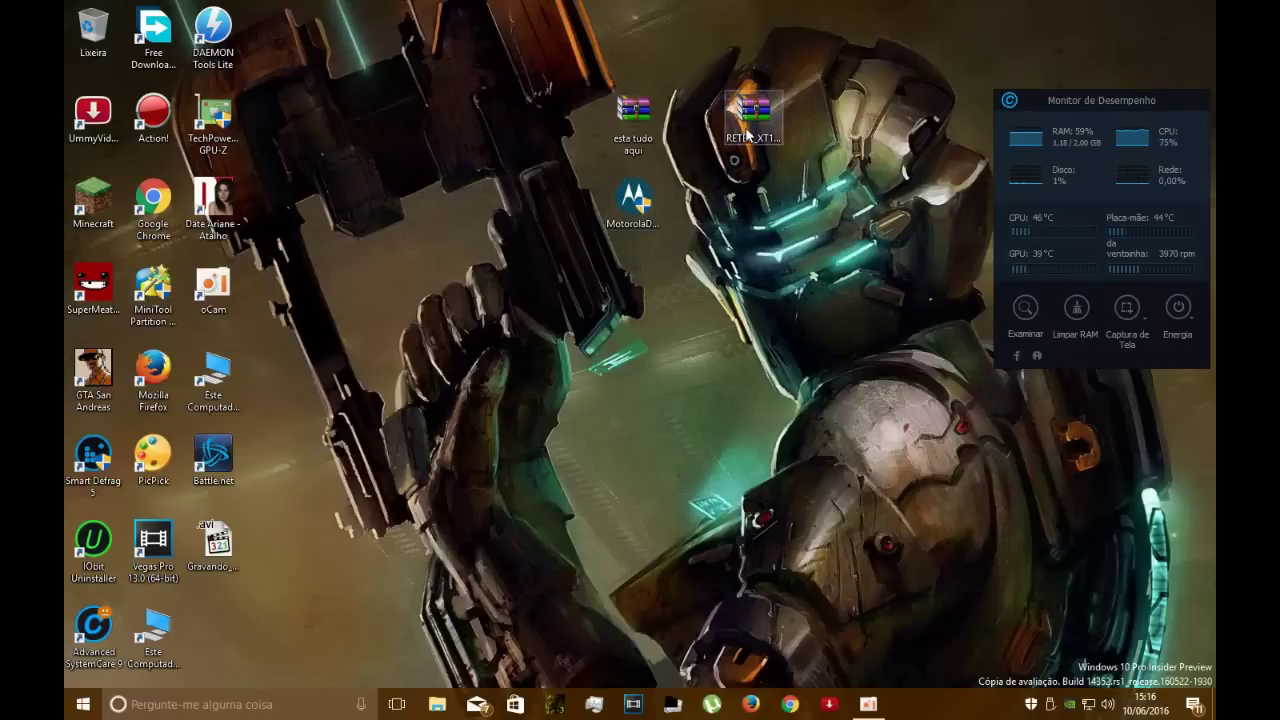
mouse_move(753, 117)
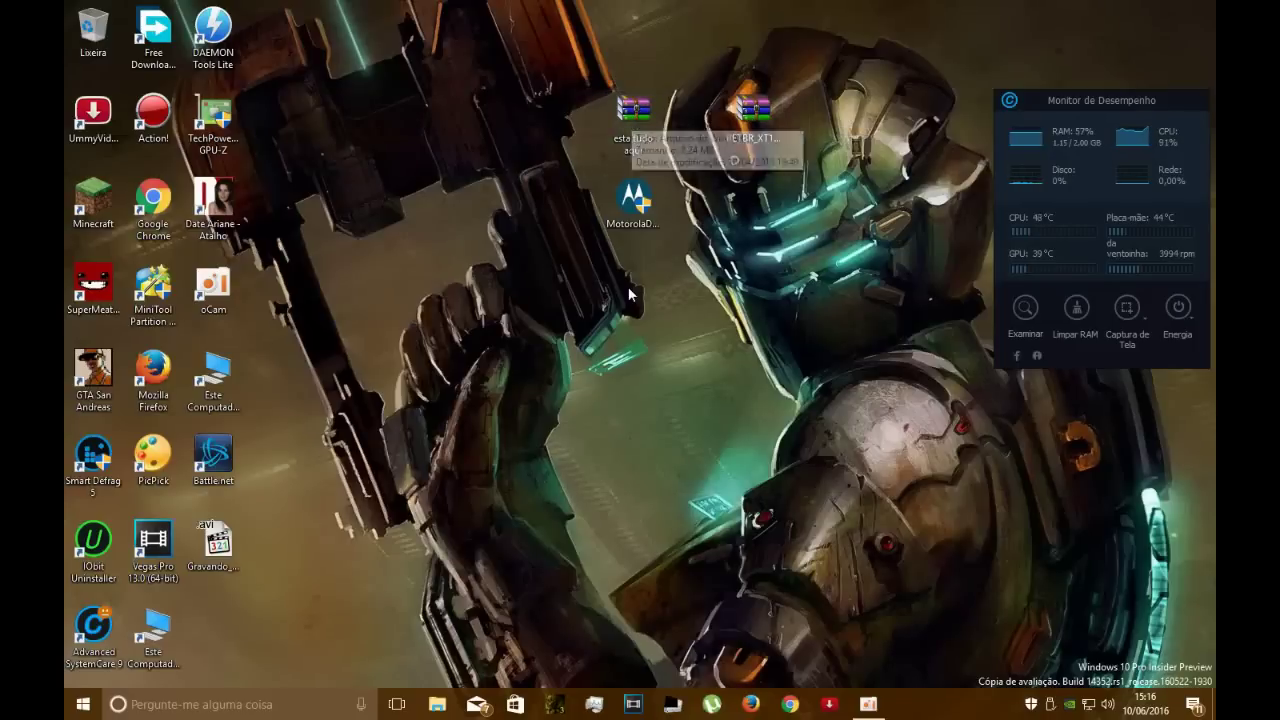
right_click(636, 204)
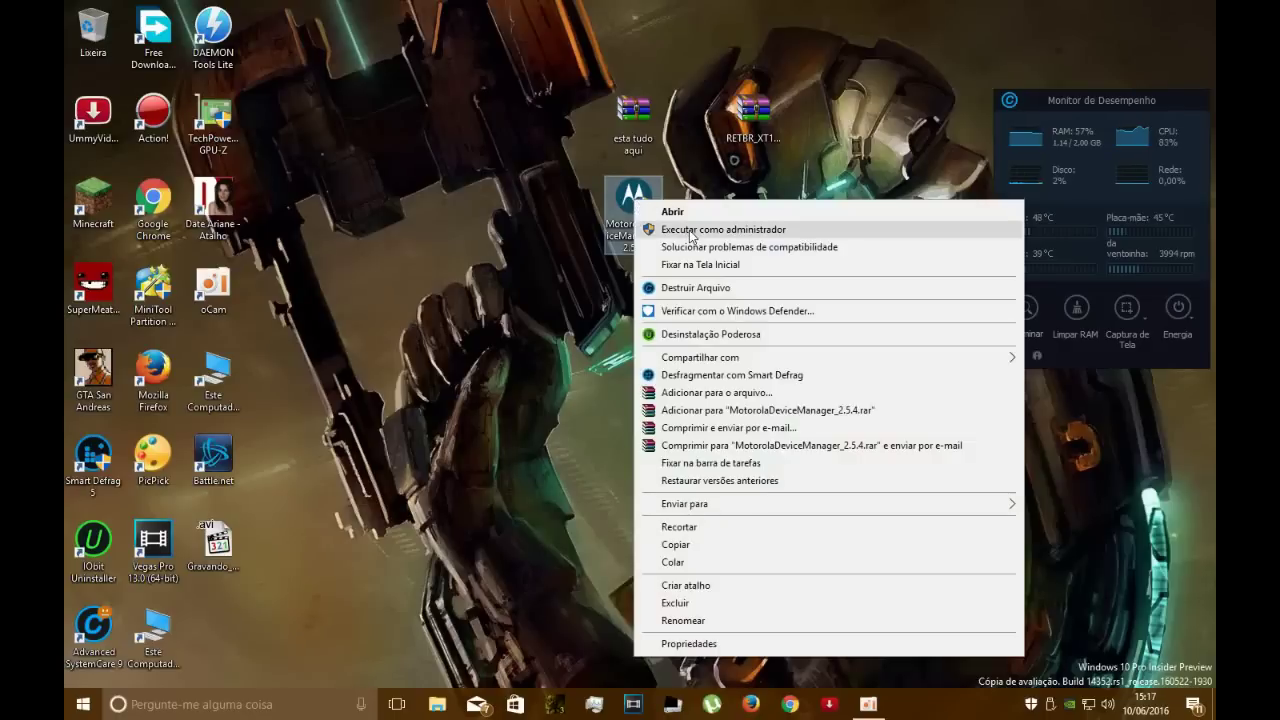
click(690, 231)
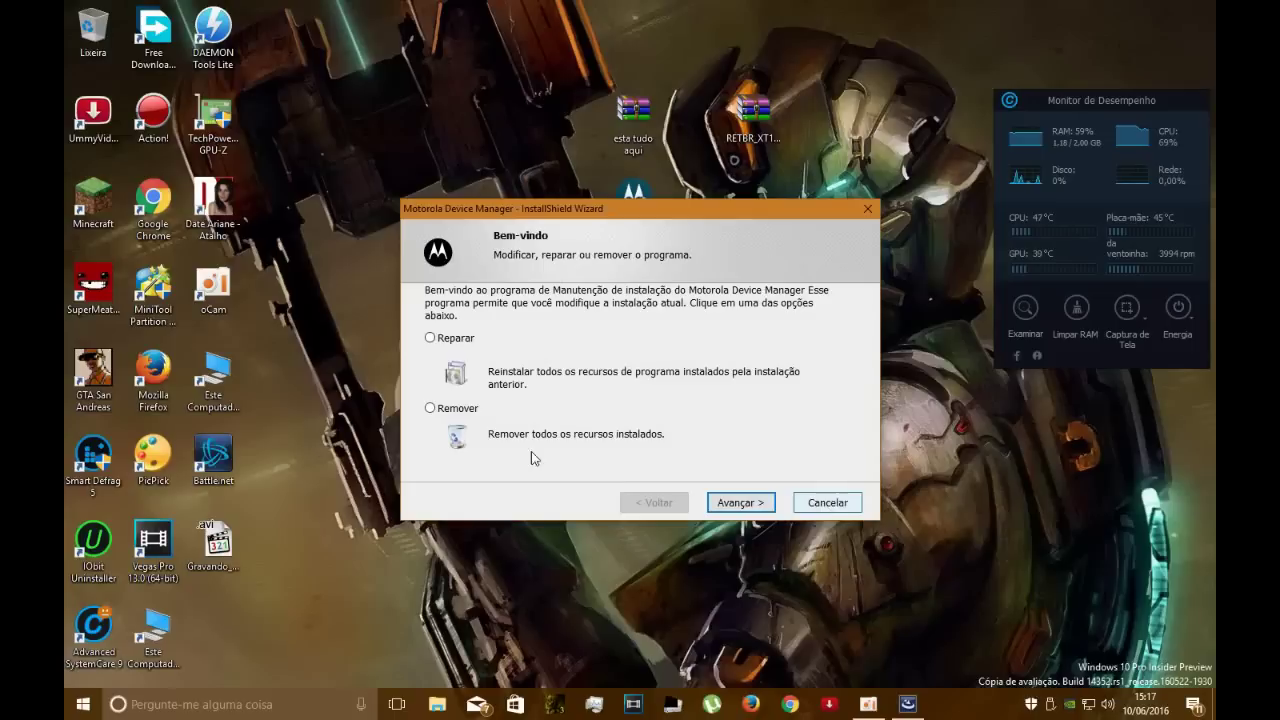
click(812, 500)
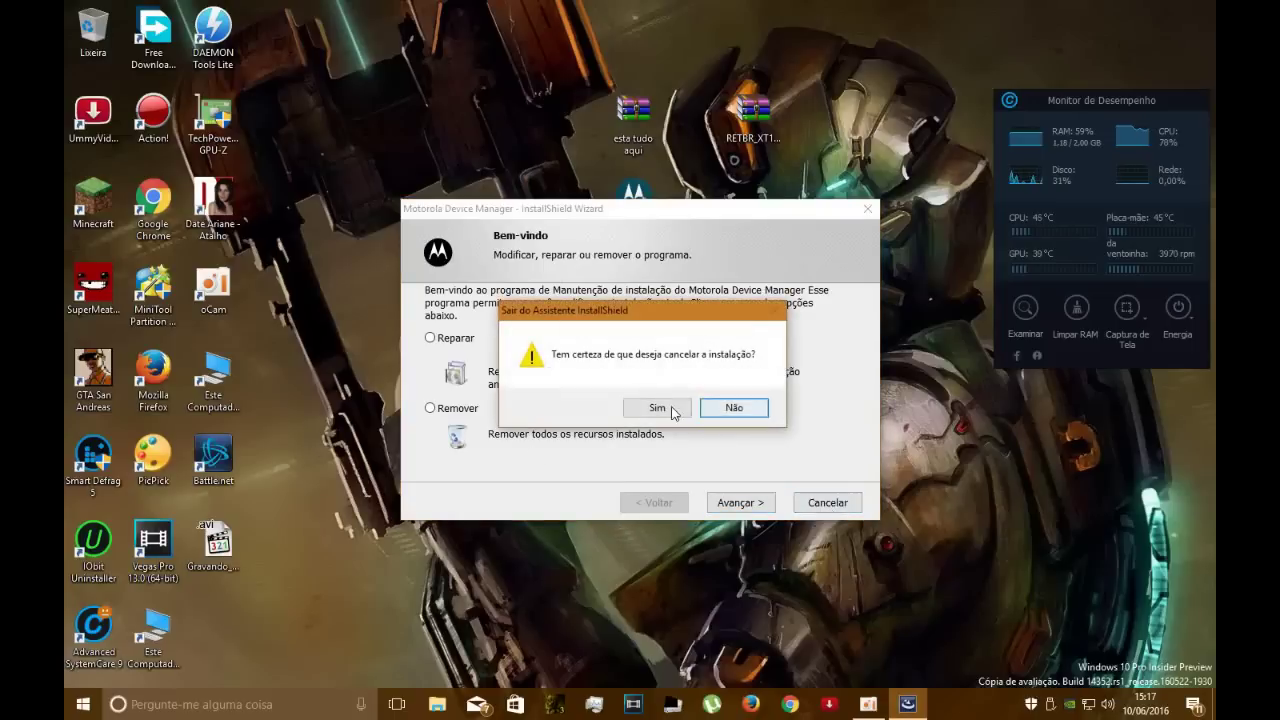
click(665, 411)
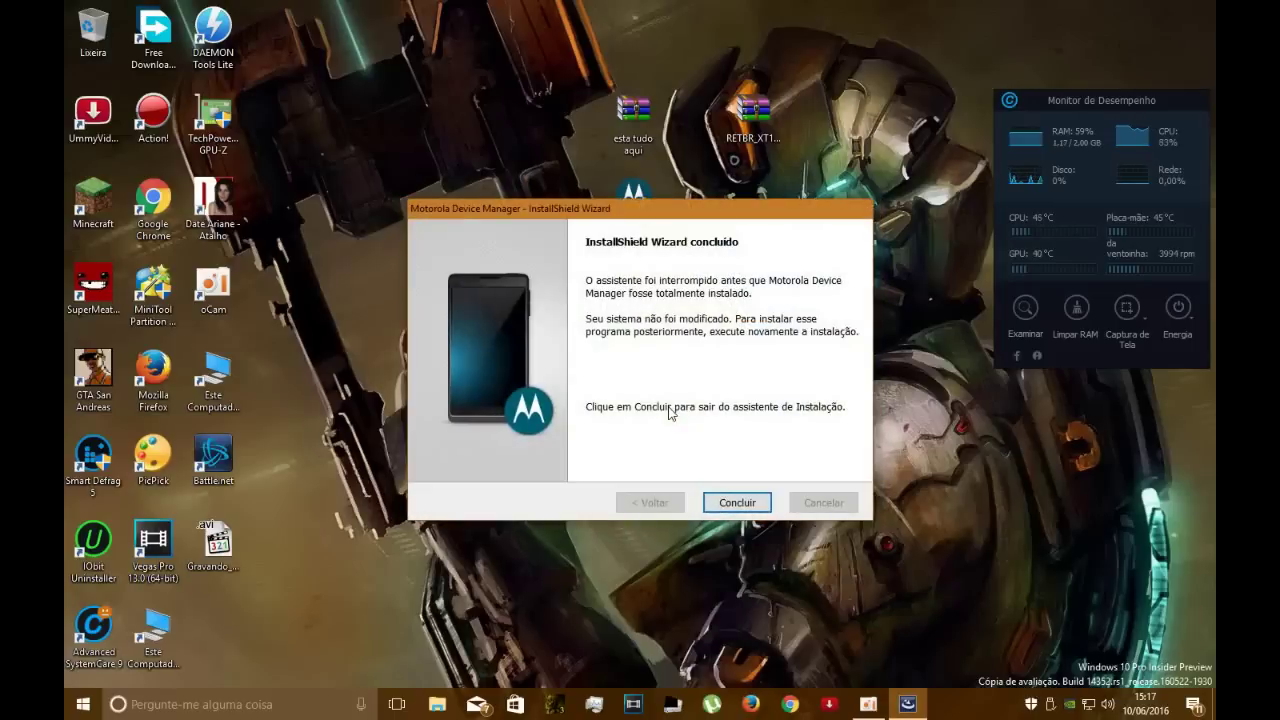
click(738, 503)
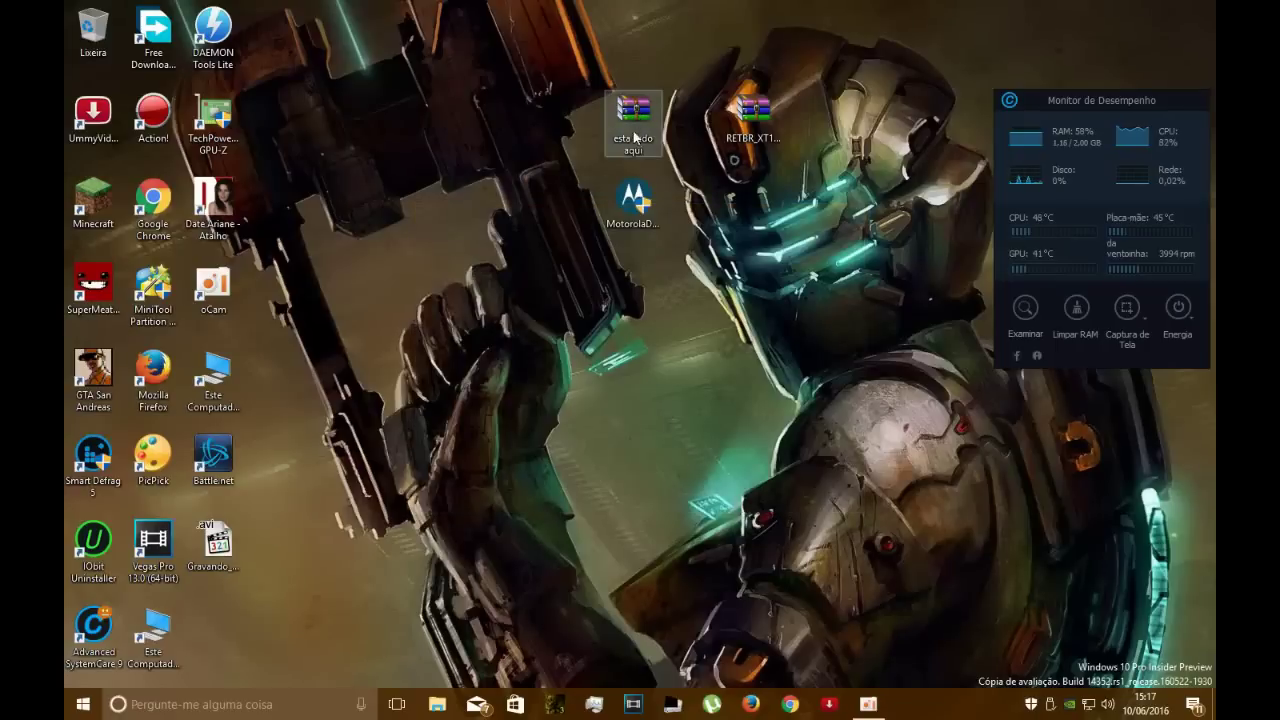
Step: Extract the "esta tudo aqui" archive onto the desktop and move the extracted folder below the Motorola installer icon
right_click(638, 110)
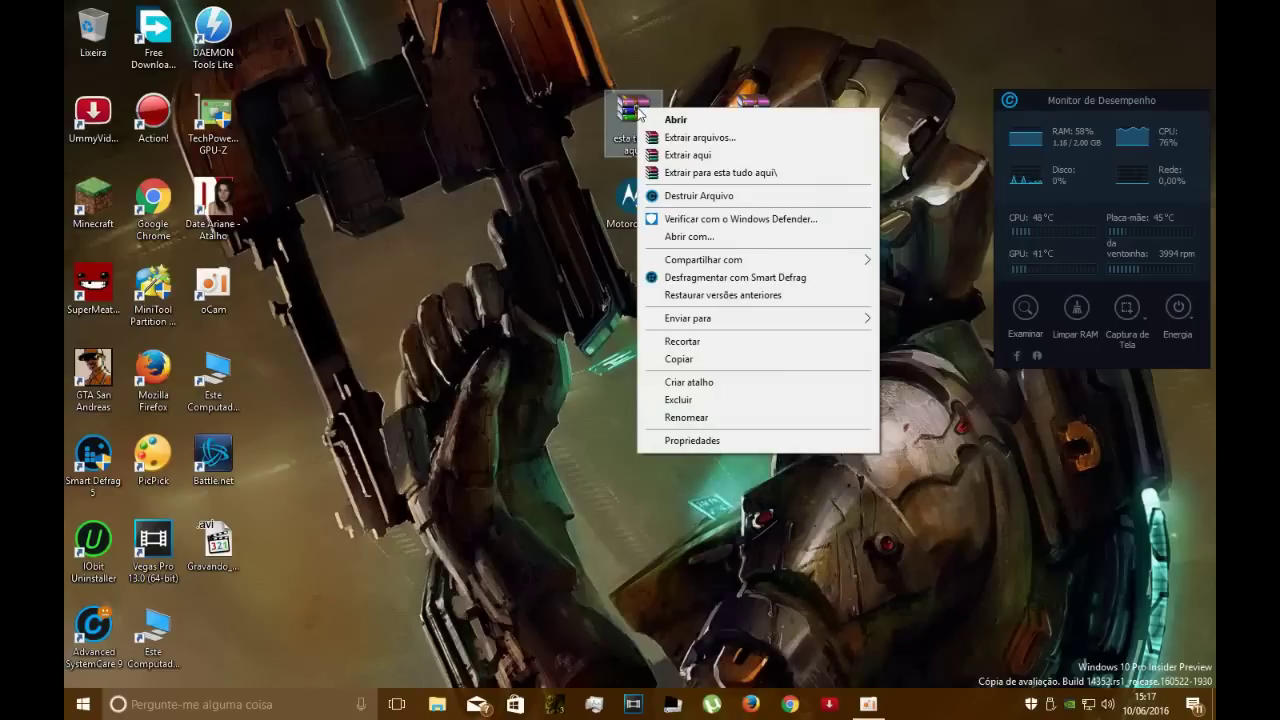
click(669, 157)
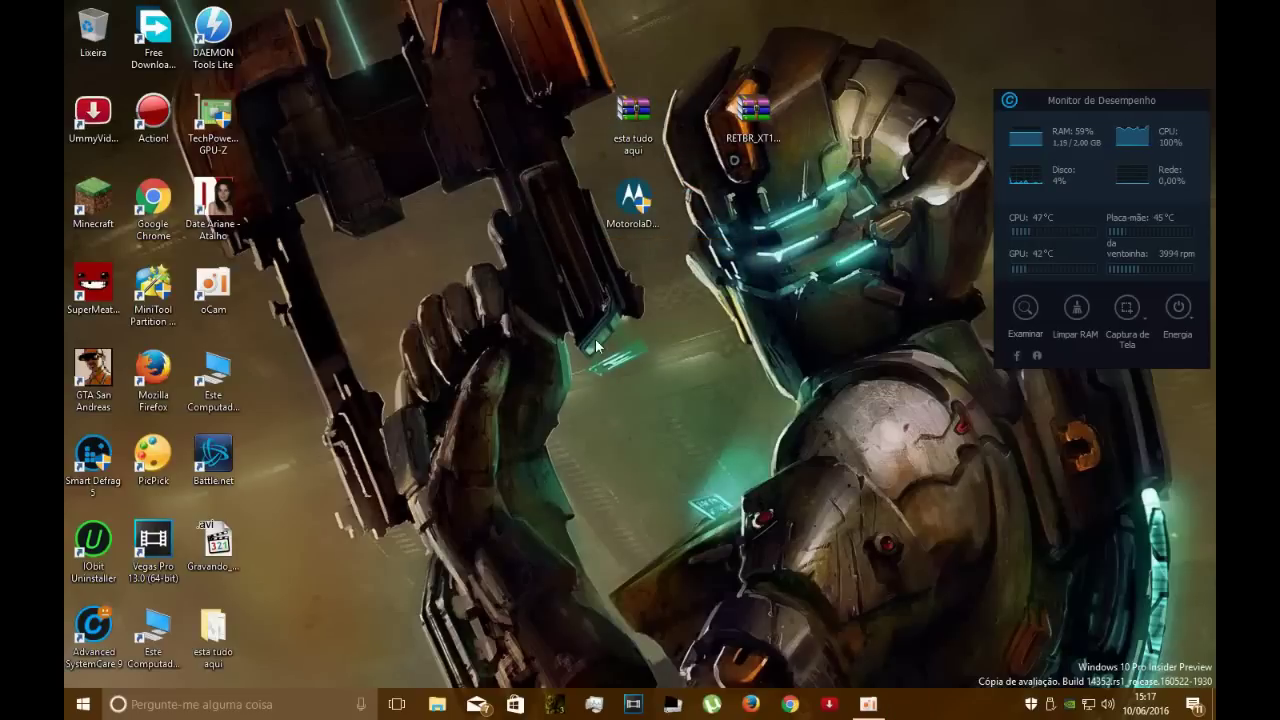
drag(213, 628, 555, 308)
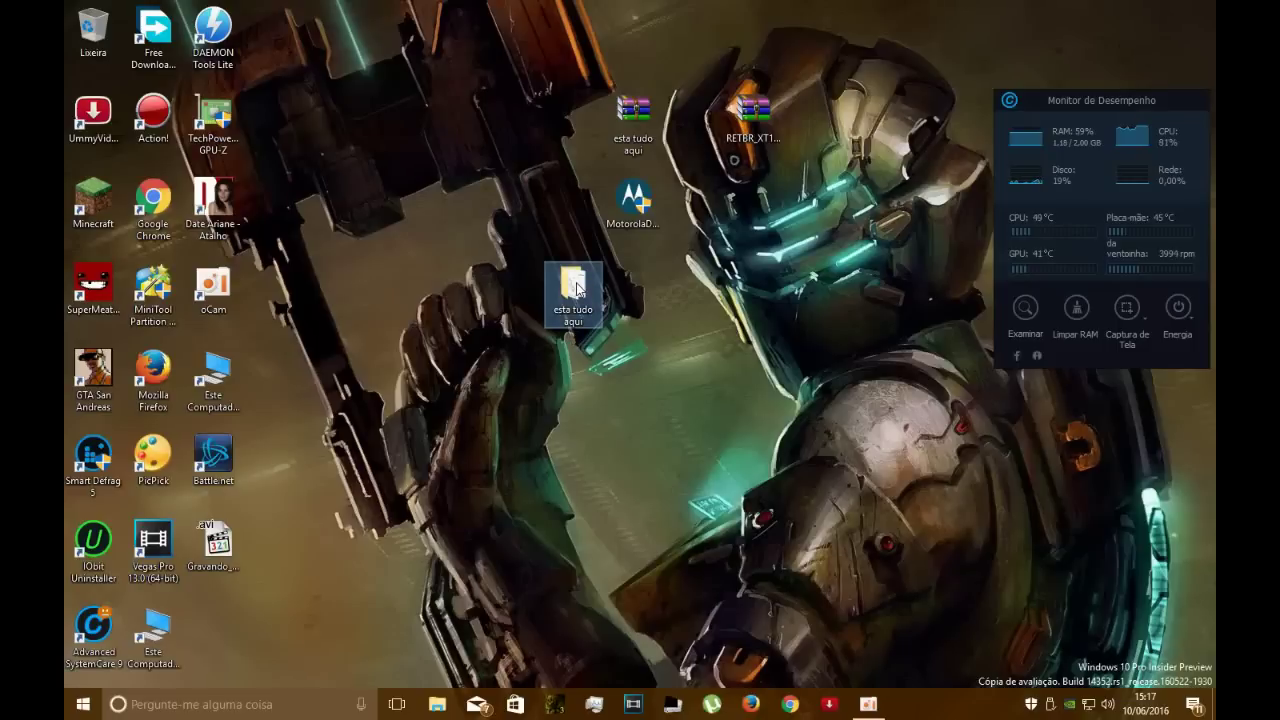
Step: Extract the RETBR_XT1022 firmware archive into a folder of the same name and move that folder below the archive on the desktop
right_click(752, 122)
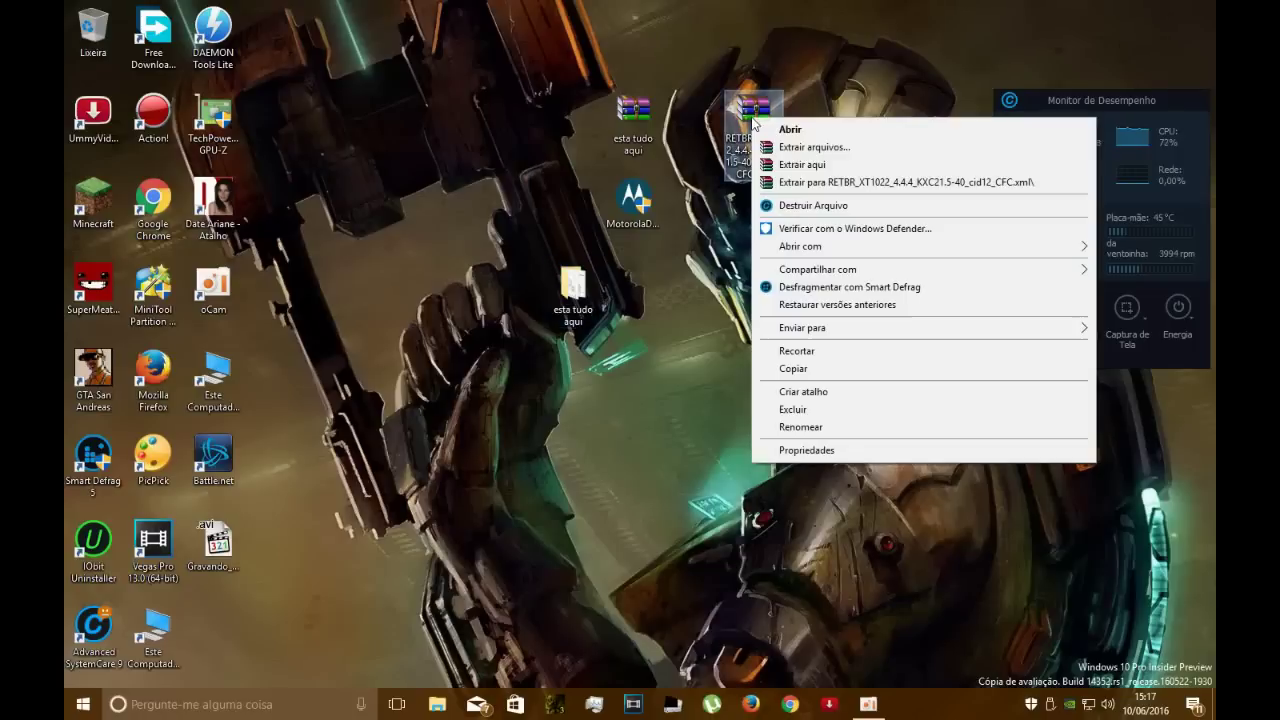
click(789, 183)
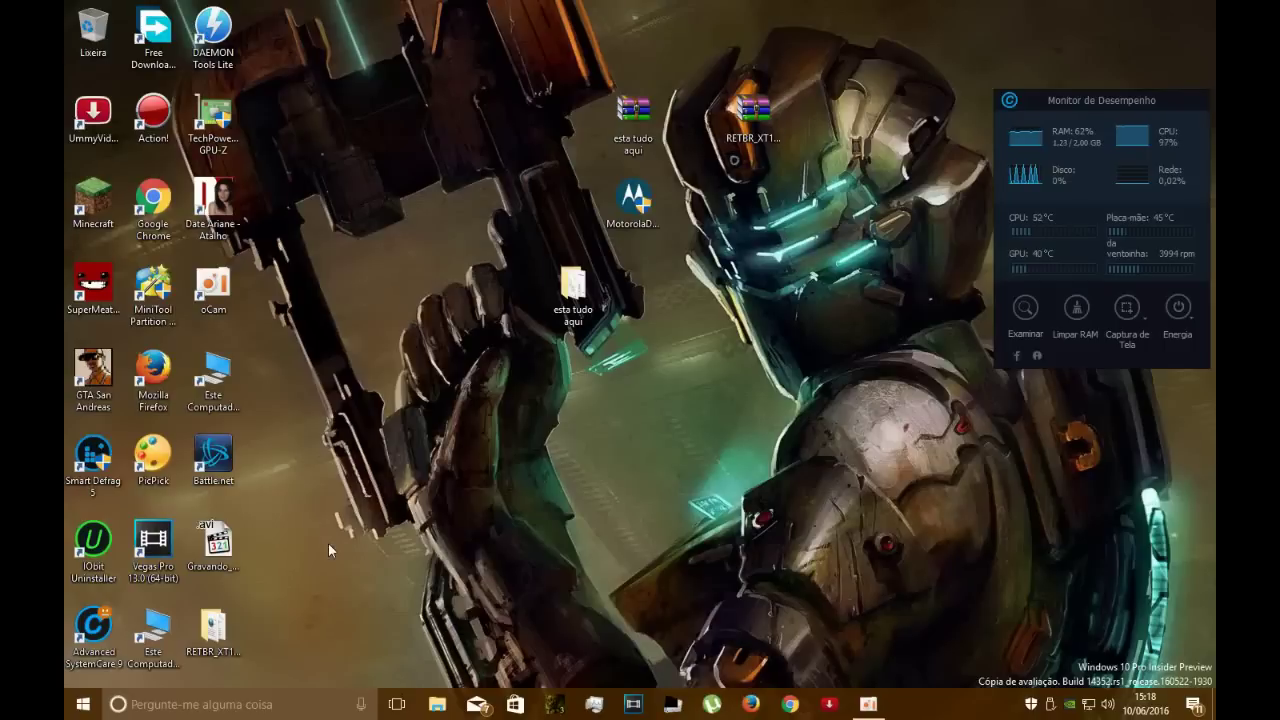
drag(213, 628, 752, 290)
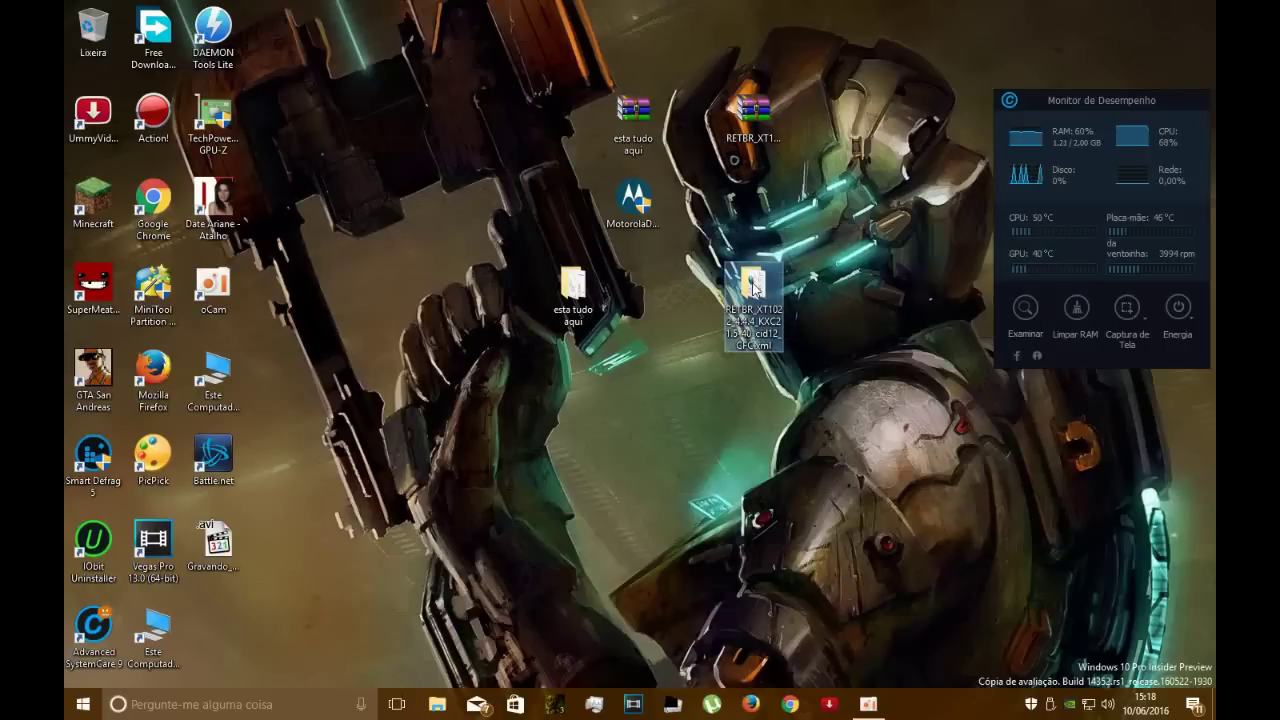
Step: Copy all the files inside the extracted RETBR_XT1022 firmware folder and minimize its window
double_click(752, 287)
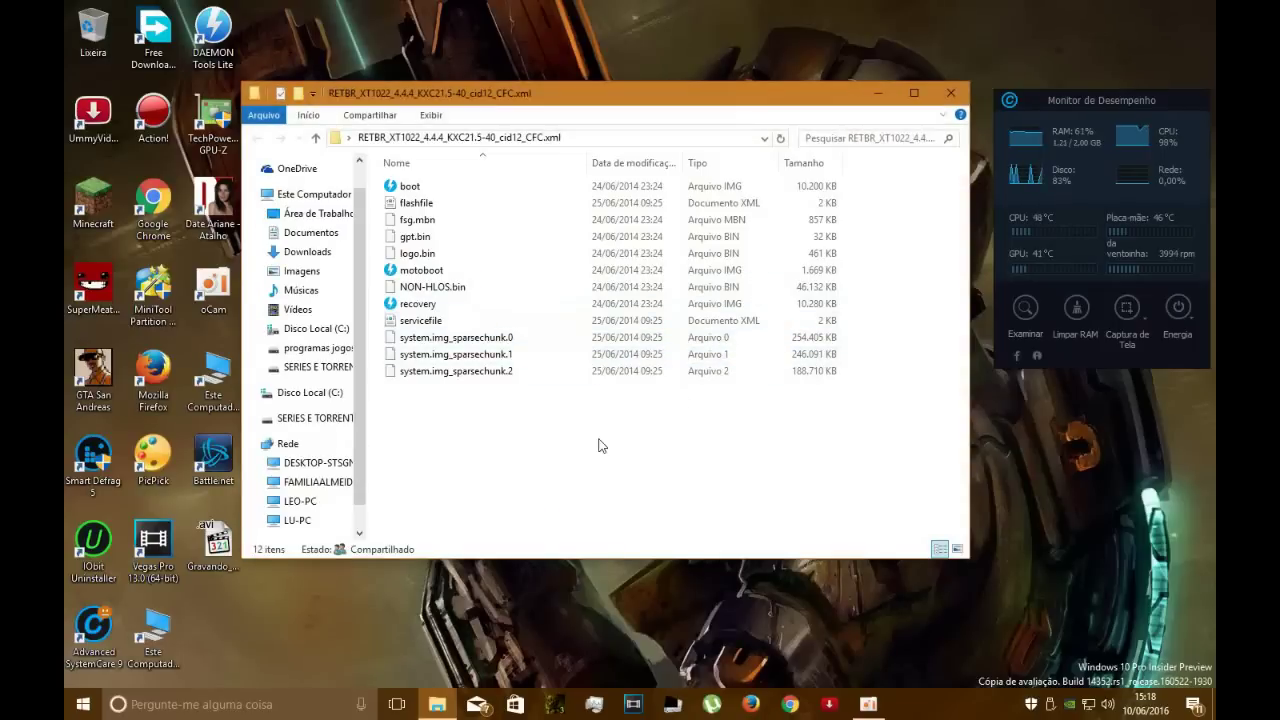
drag(640, 470, 410, 192)
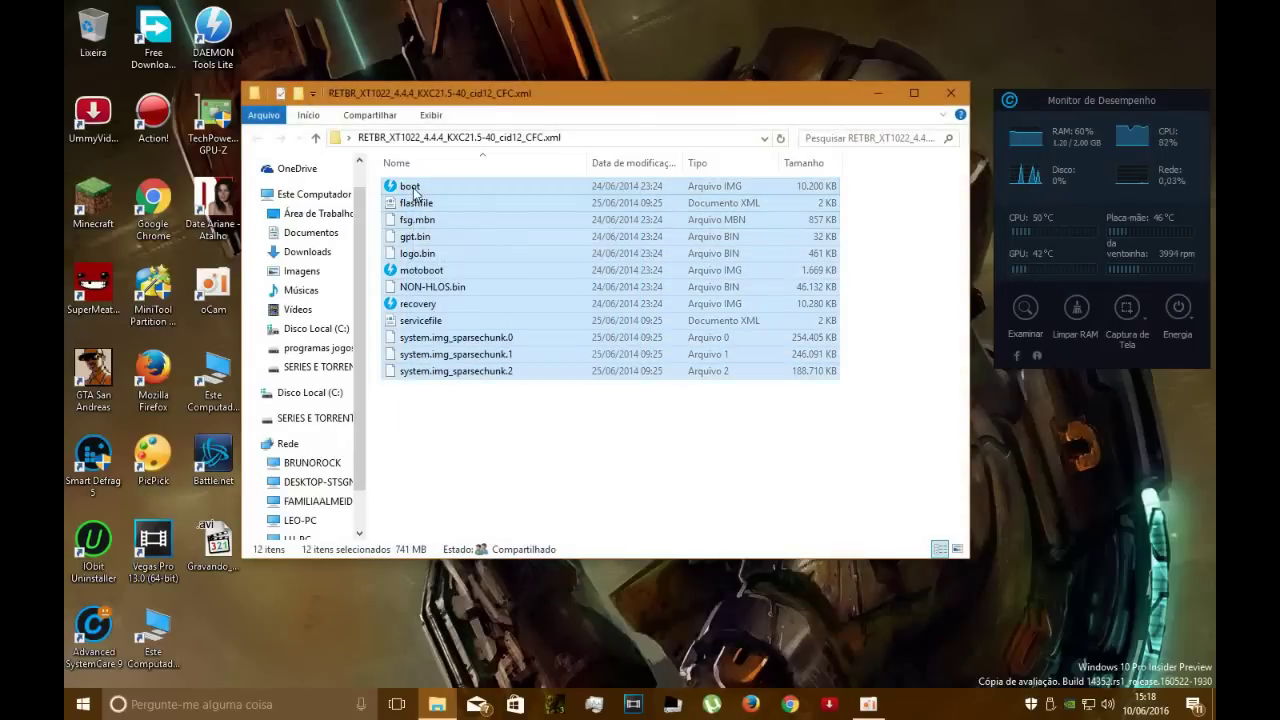
right_click(414, 193)
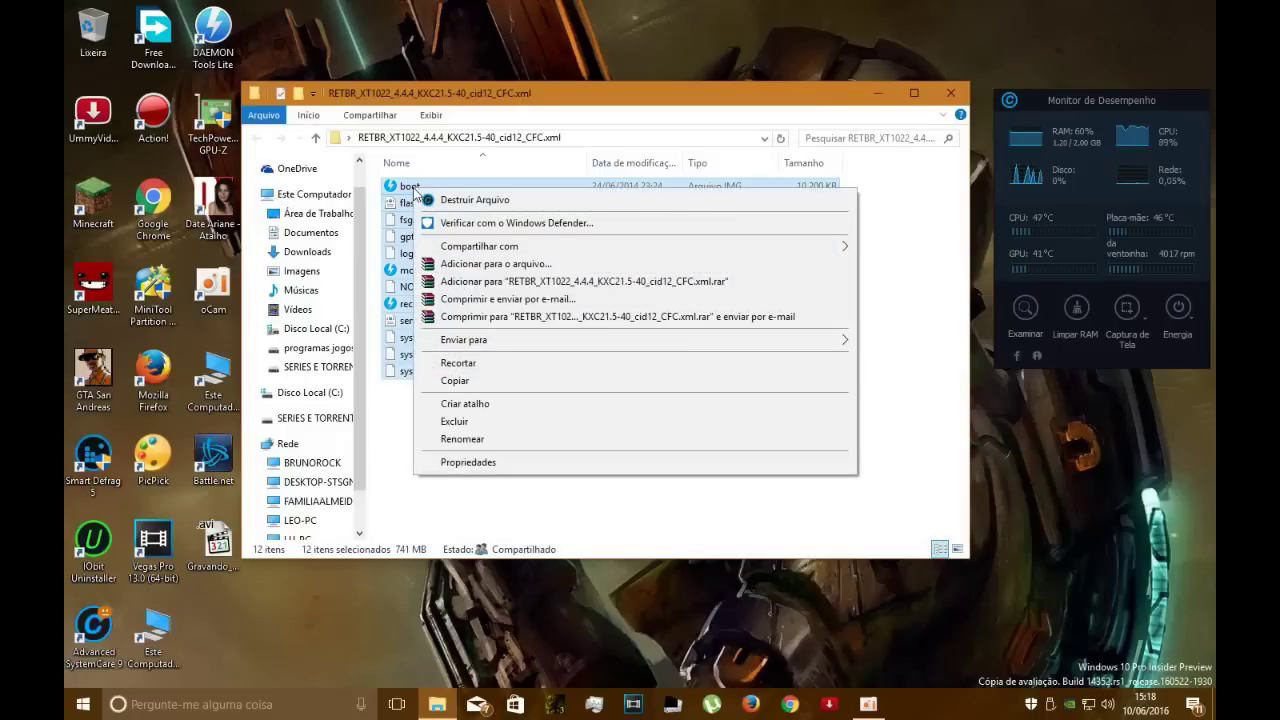
click(455, 381)
click(877, 93)
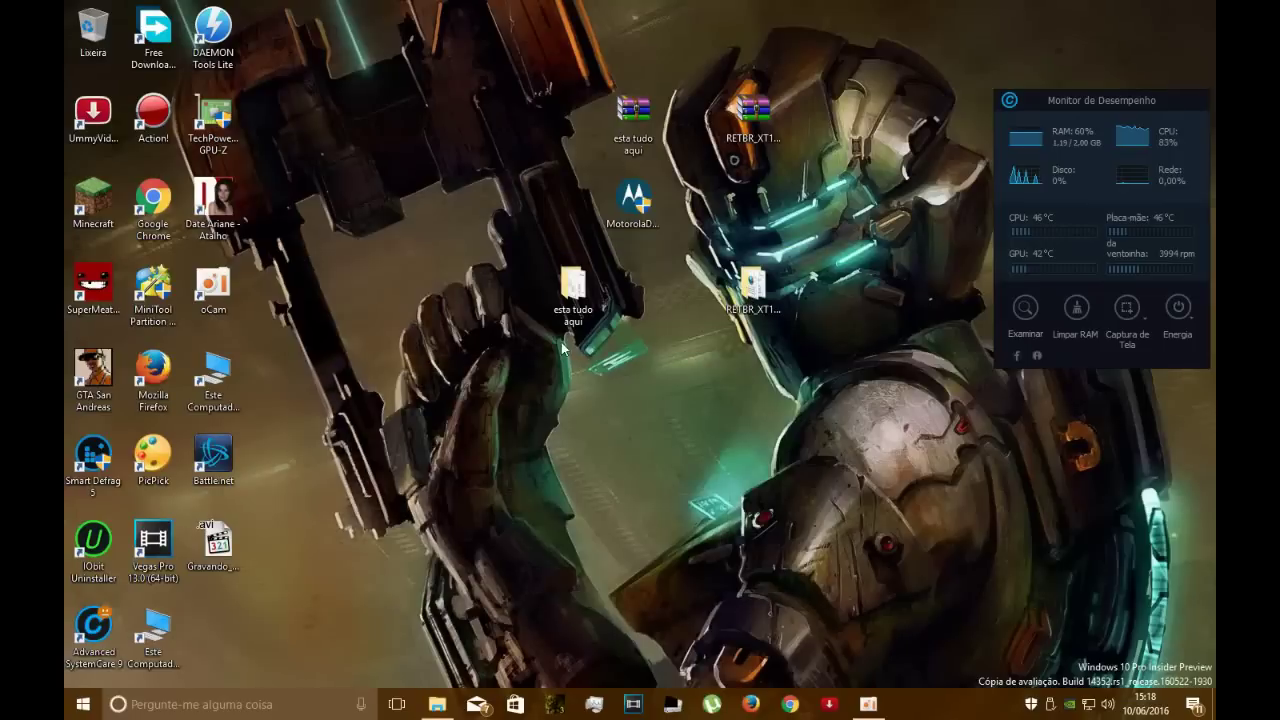
Step: Paste the copied firmware files into the "esta tudo aqui" folder with its window maximized, and clear the selection
double_click(578, 288)
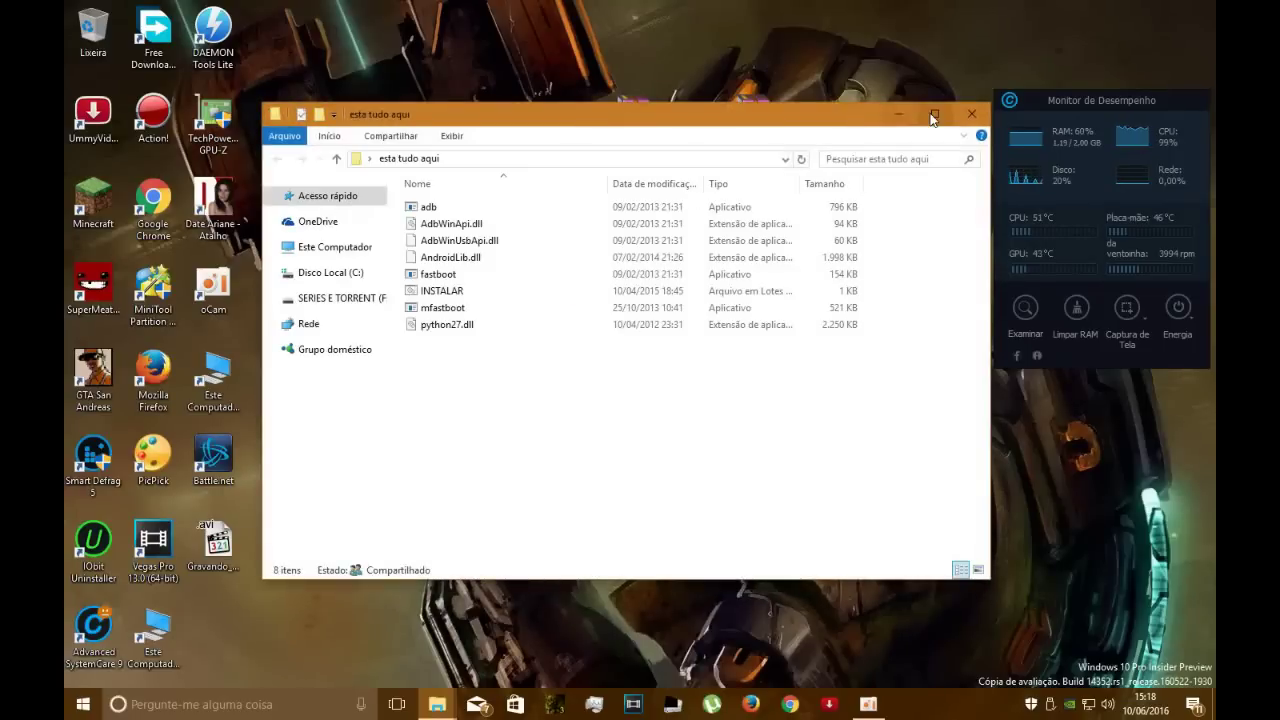
click(930, 113)
right_click(447, 334)
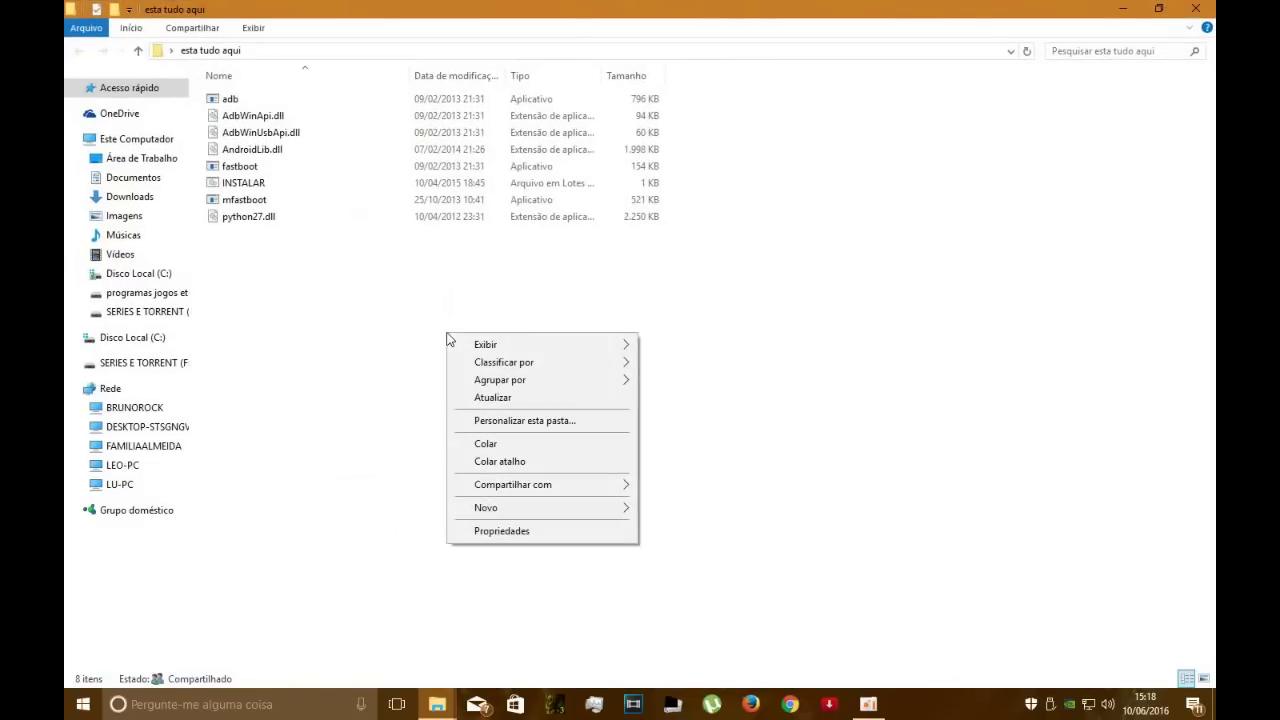
click(497, 446)
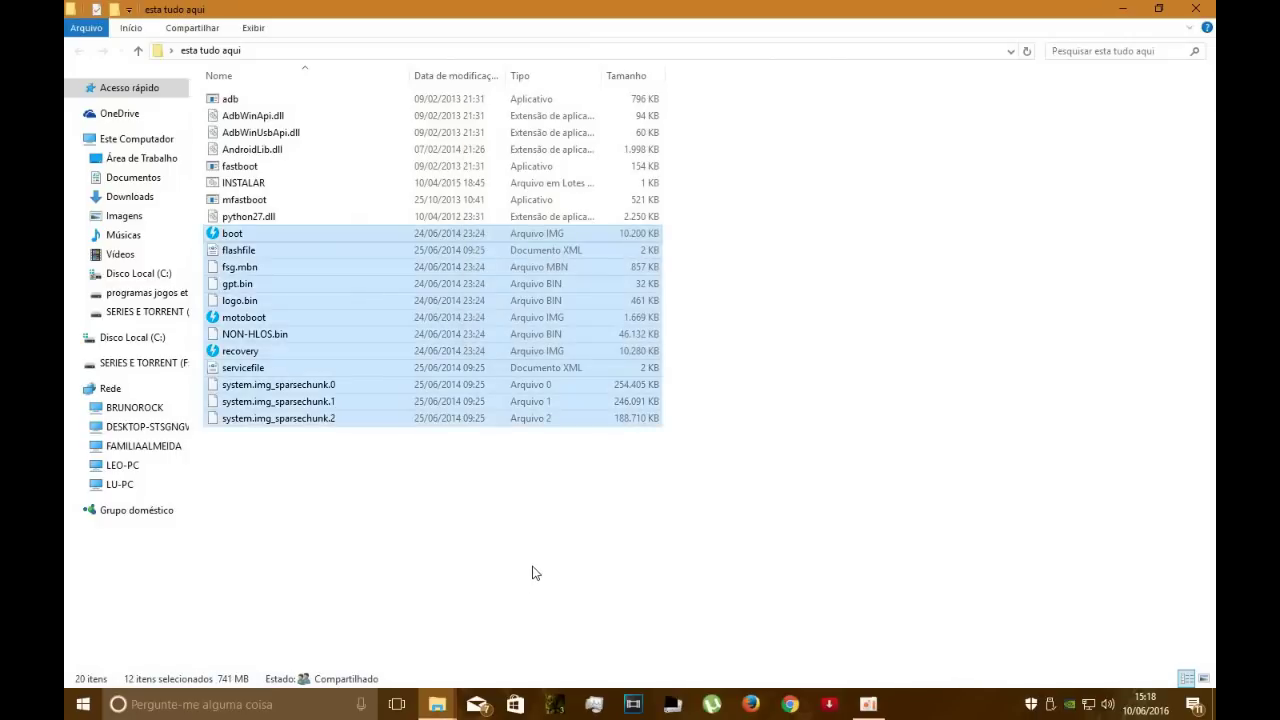
click(490, 557)
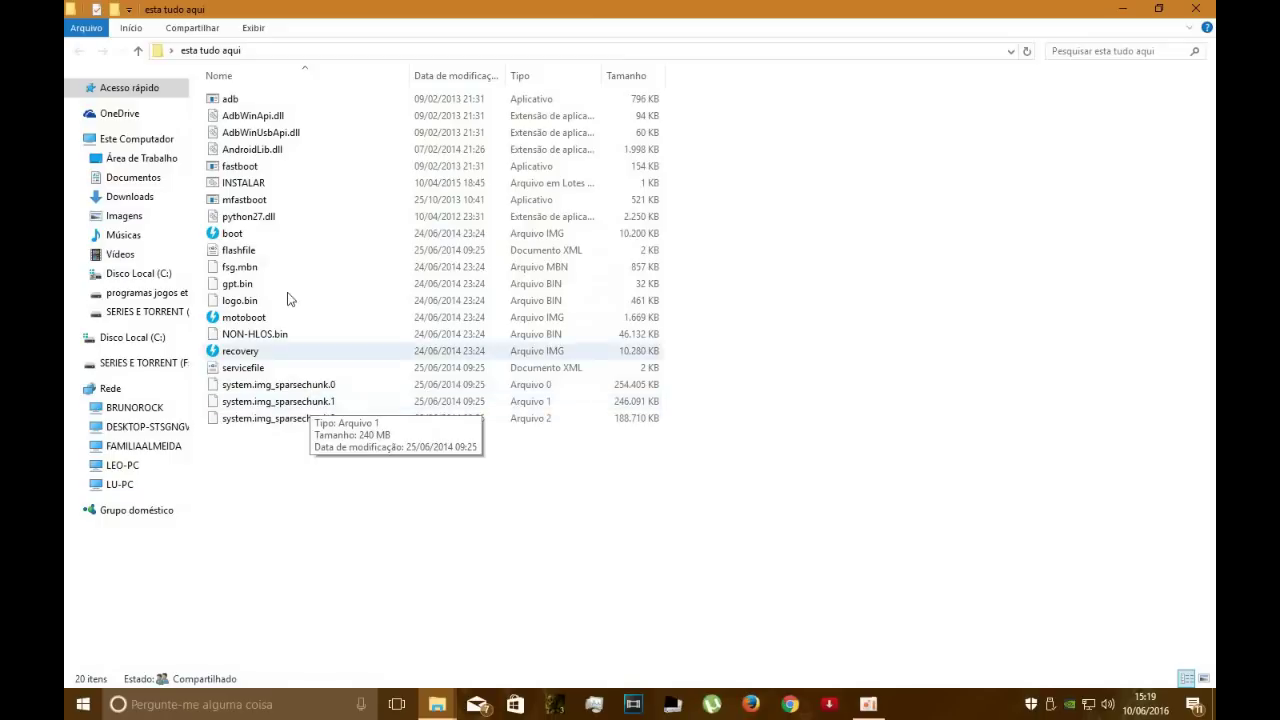
Step: Open the INSTALAR batch file for editing and place its window beside the file list for comparison
right_click(239, 184)
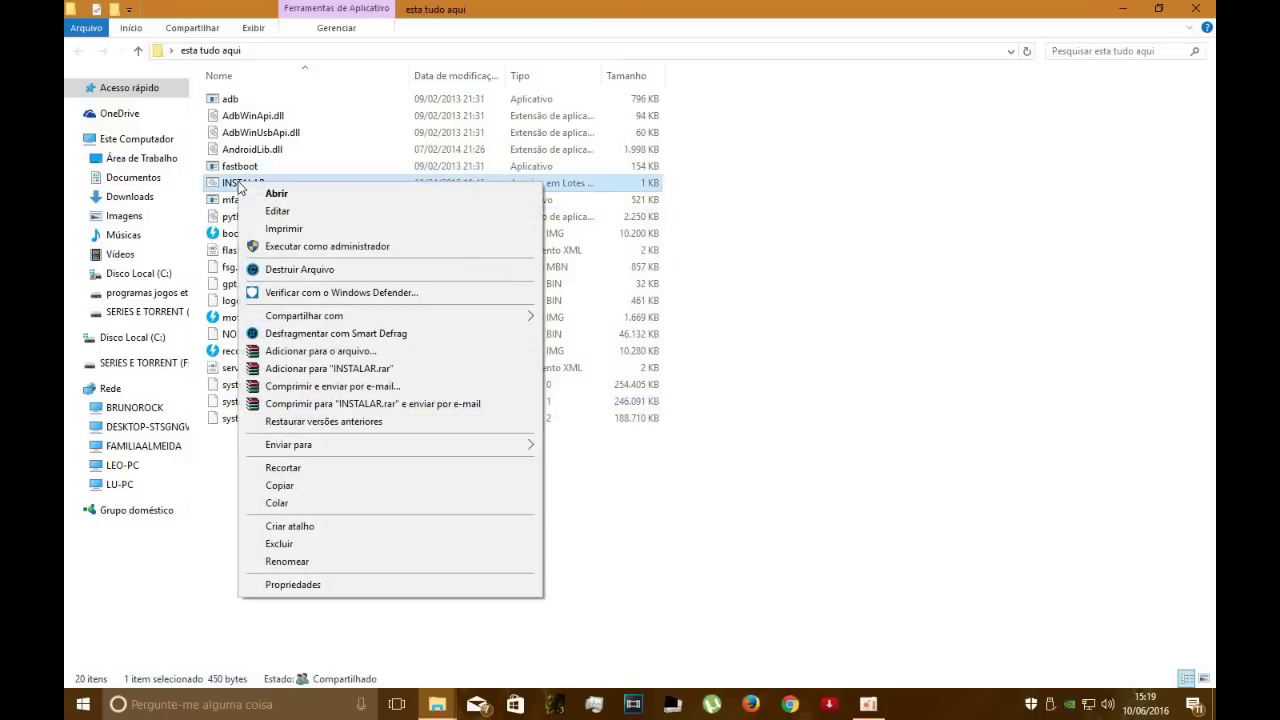
click(276, 214)
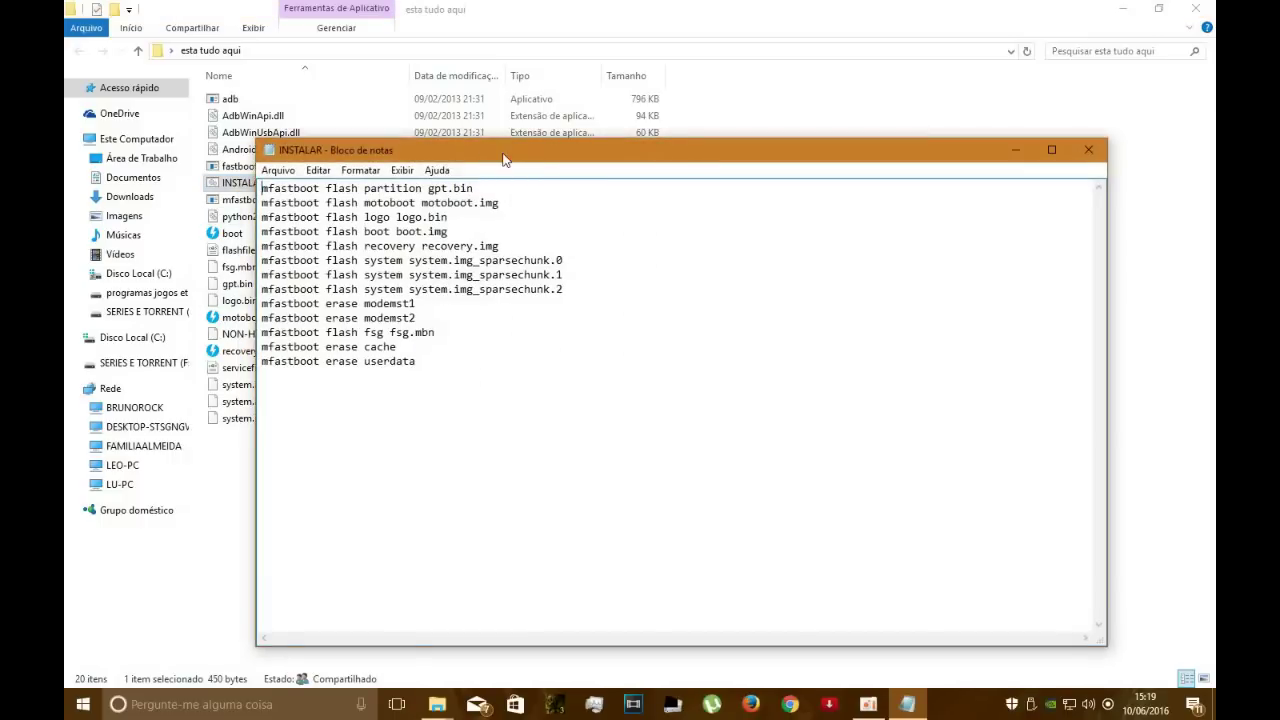
drag(486, 150, 682, 123)
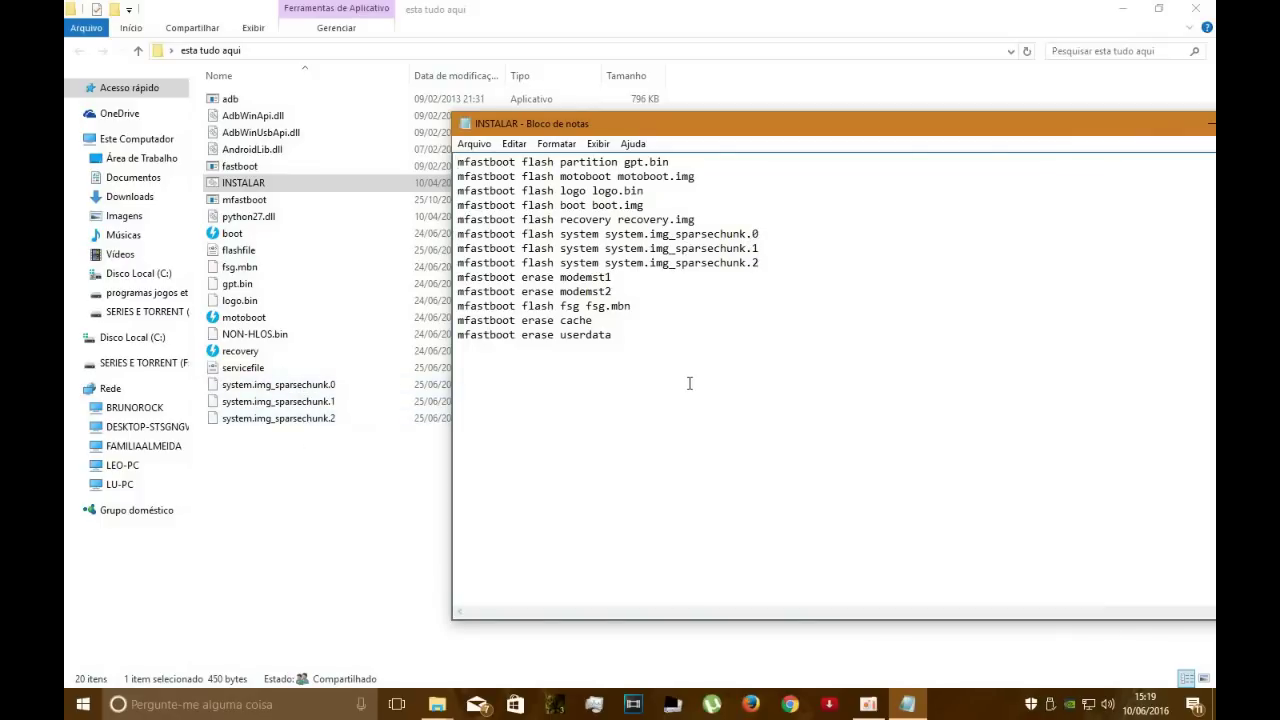
Step: Duplicate the system.img_sparsechunk.2 line directly below it as "mfastboot flash system system.img_sparsechunk.3"
click(768, 236)
drag(456, 262, 765, 264)
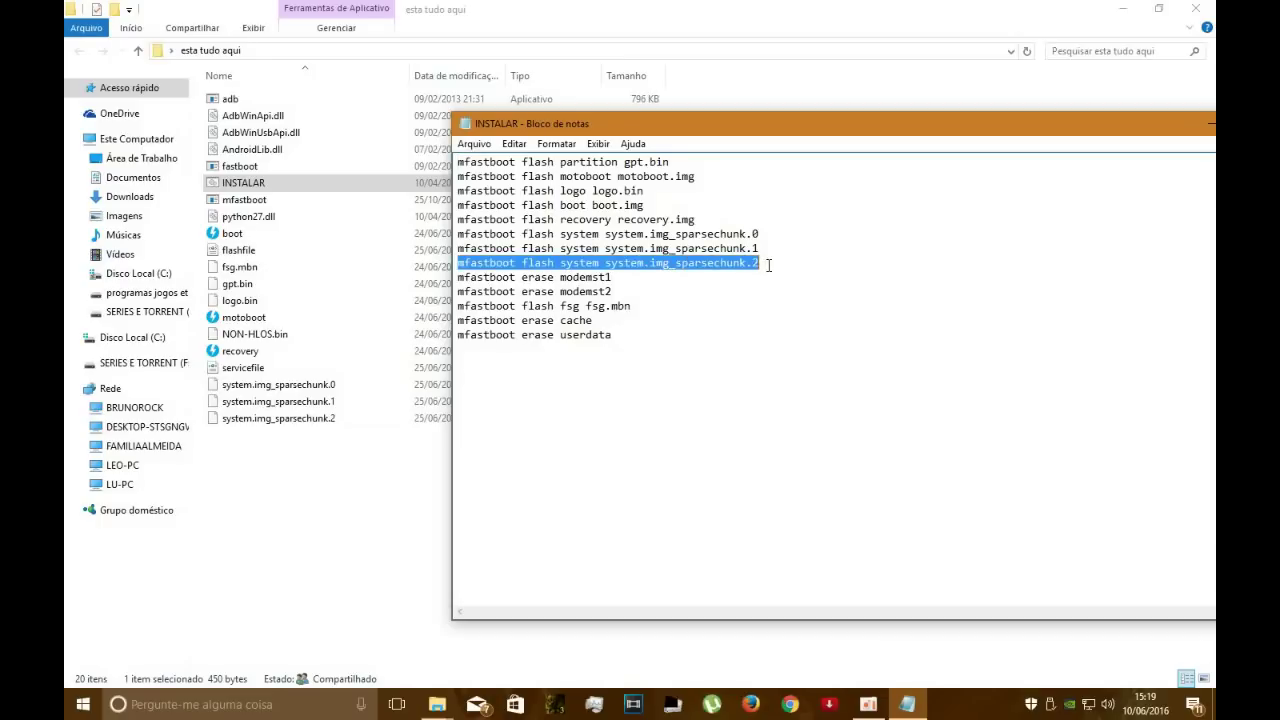
right_click(723, 262)
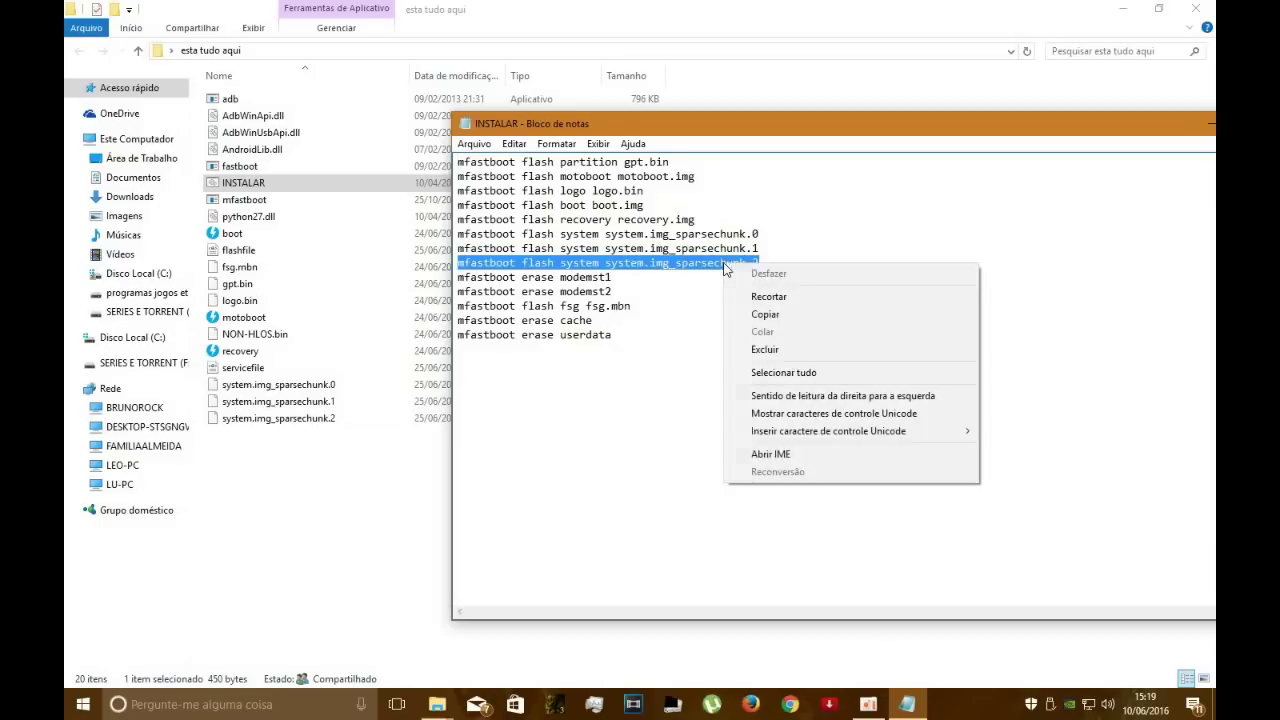
click(762, 318)
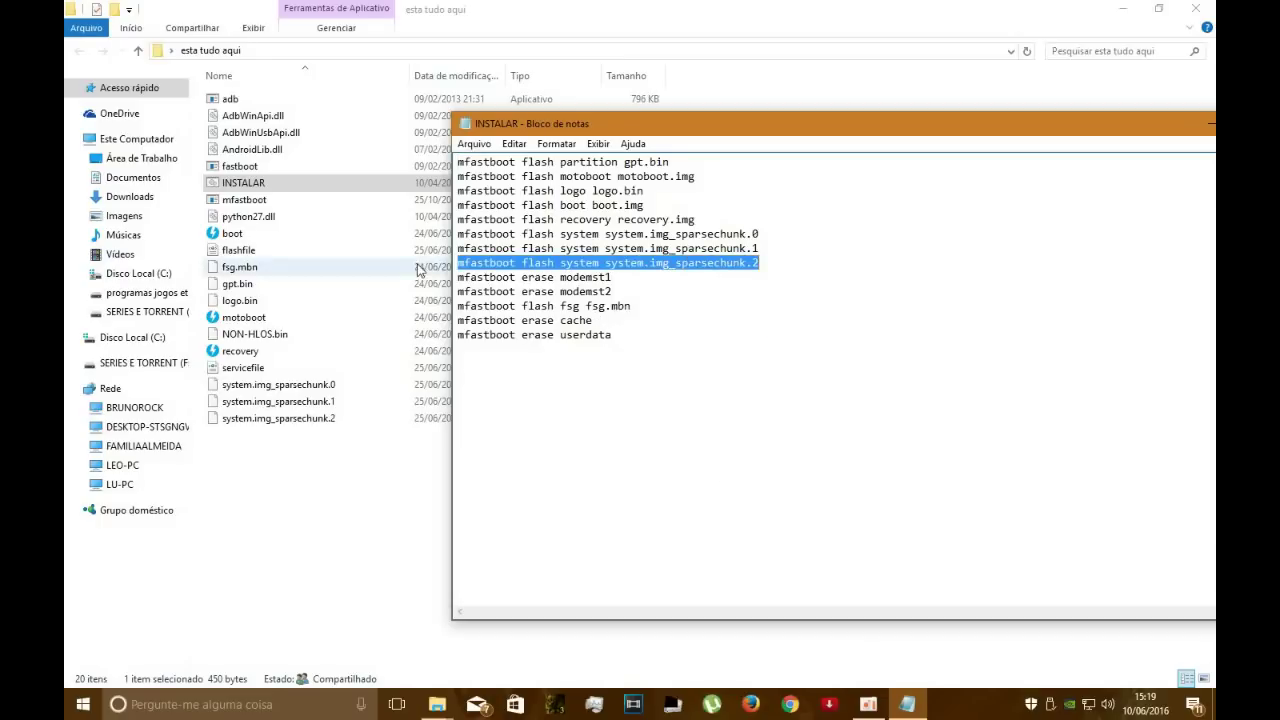
click(457, 277)
key(Return)
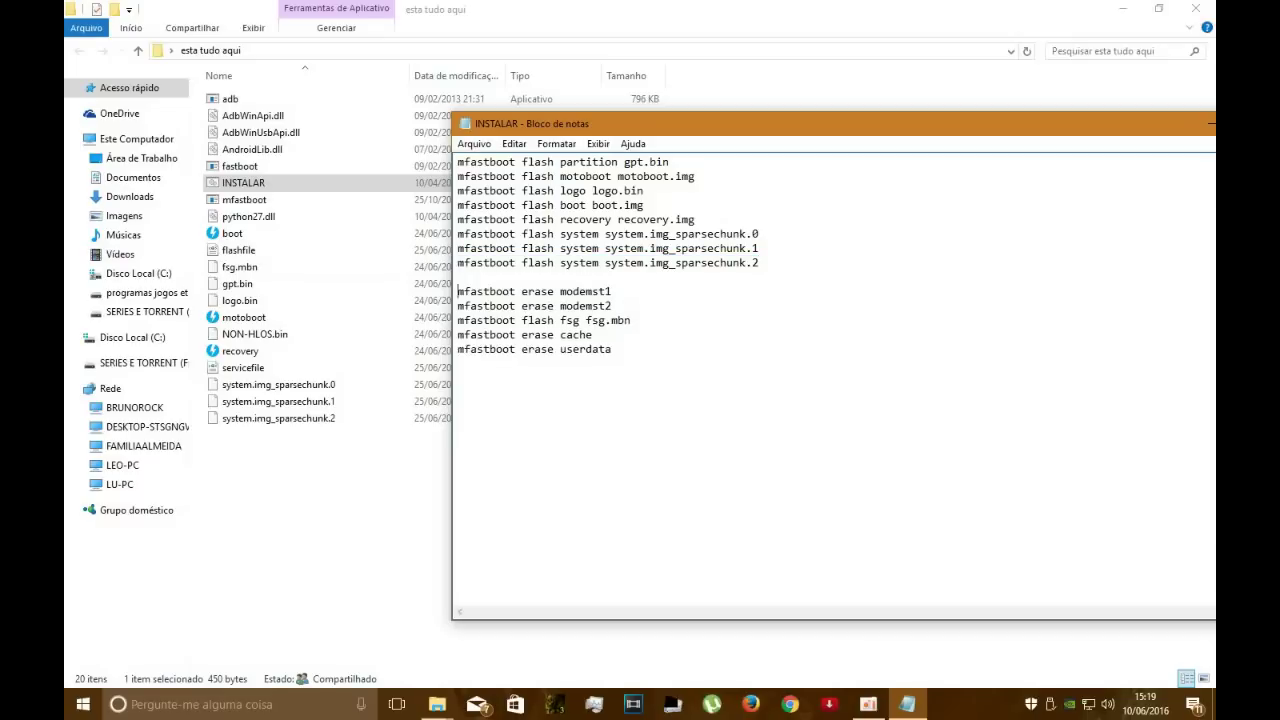
right_click(457, 277)
click(497, 344)
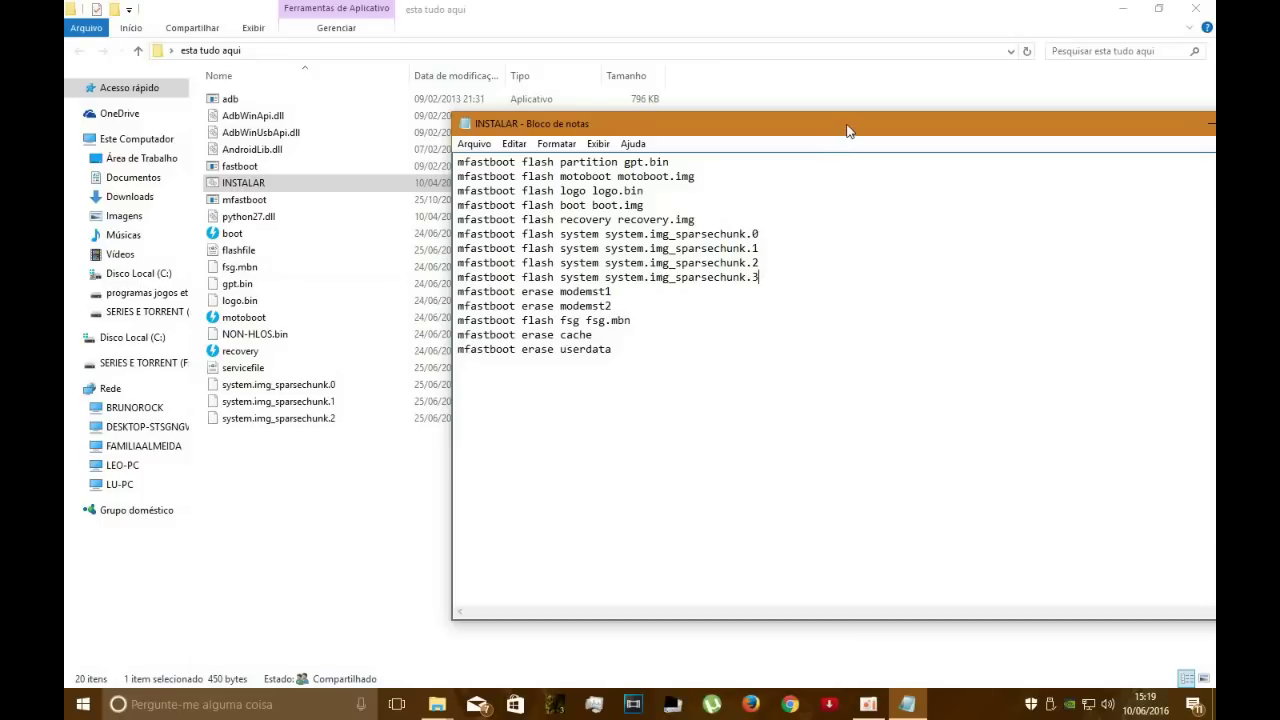
Step: Close the INSTALAR batch file and save the changes
drag(847, 127, 673, 117)
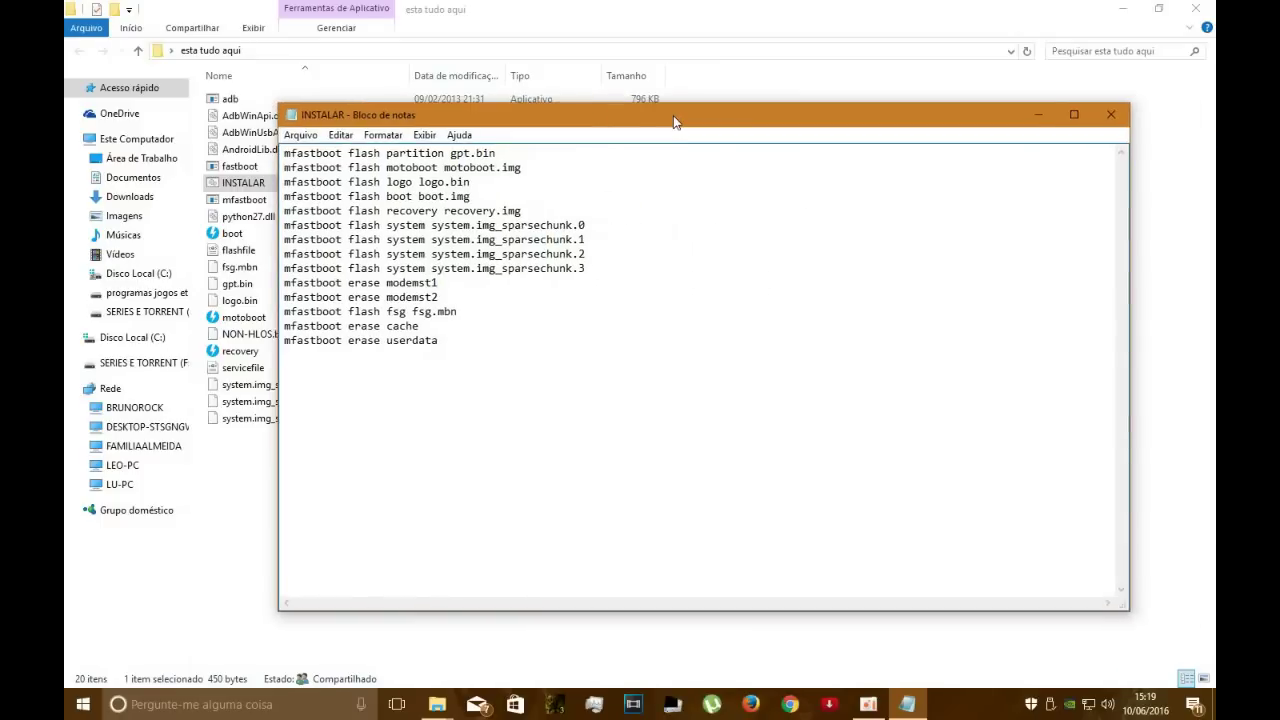
click(1110, 114)
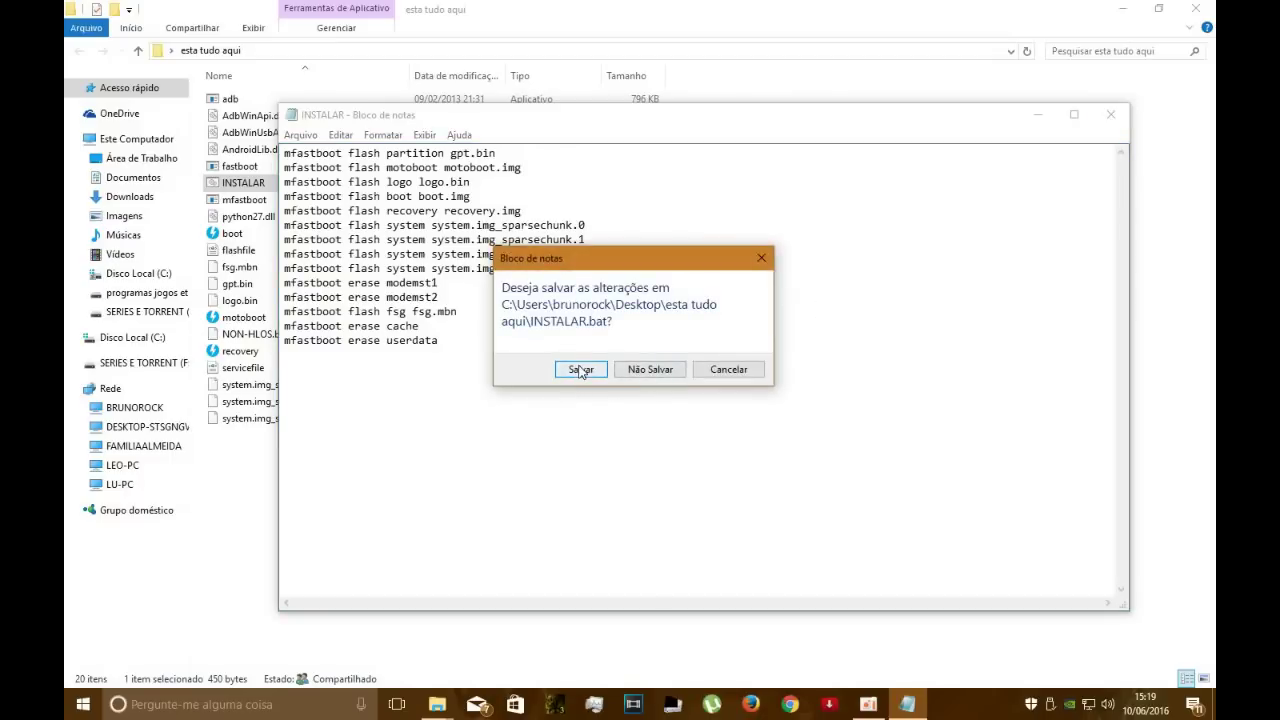
click(580, 370)
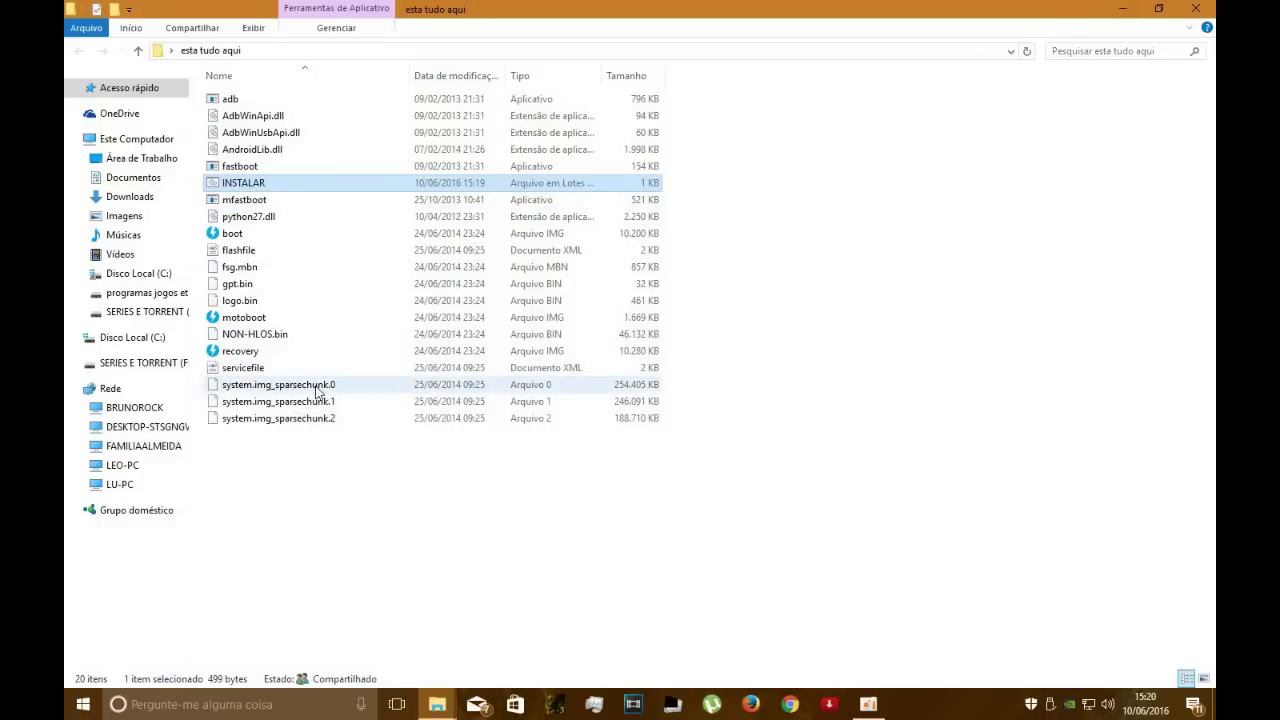
Step: Reopen the INSTALAR batch file for editing and delete the text of the "mfastboot flash system system.img_sparsechunk.3" line
right_click(253, 187)
click(291, 211)
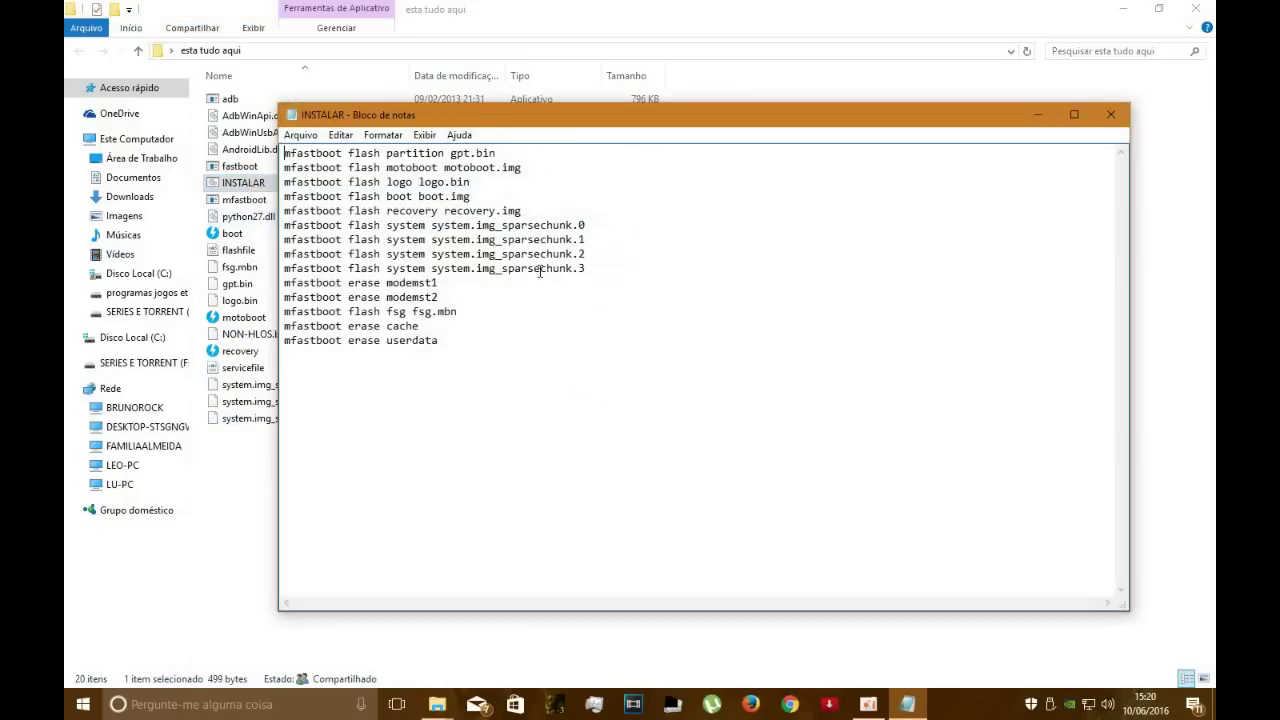
drag(600, 270, 282, 270)
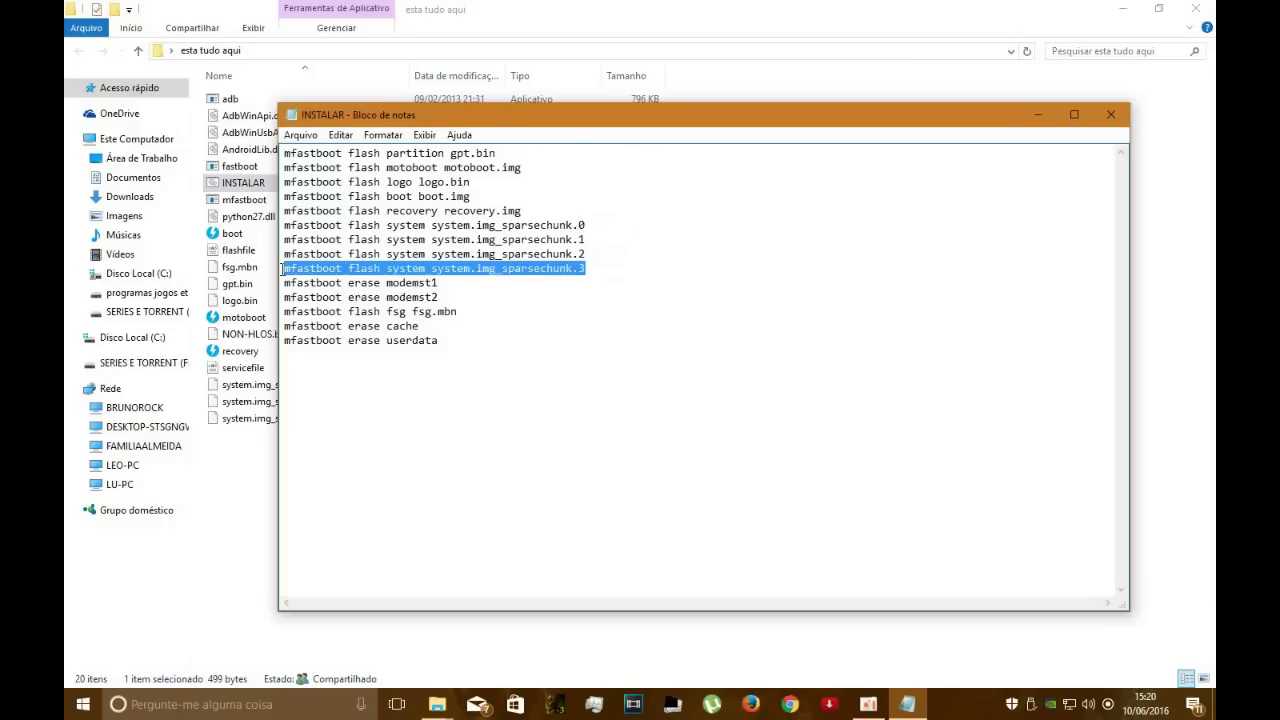
key(Delete)
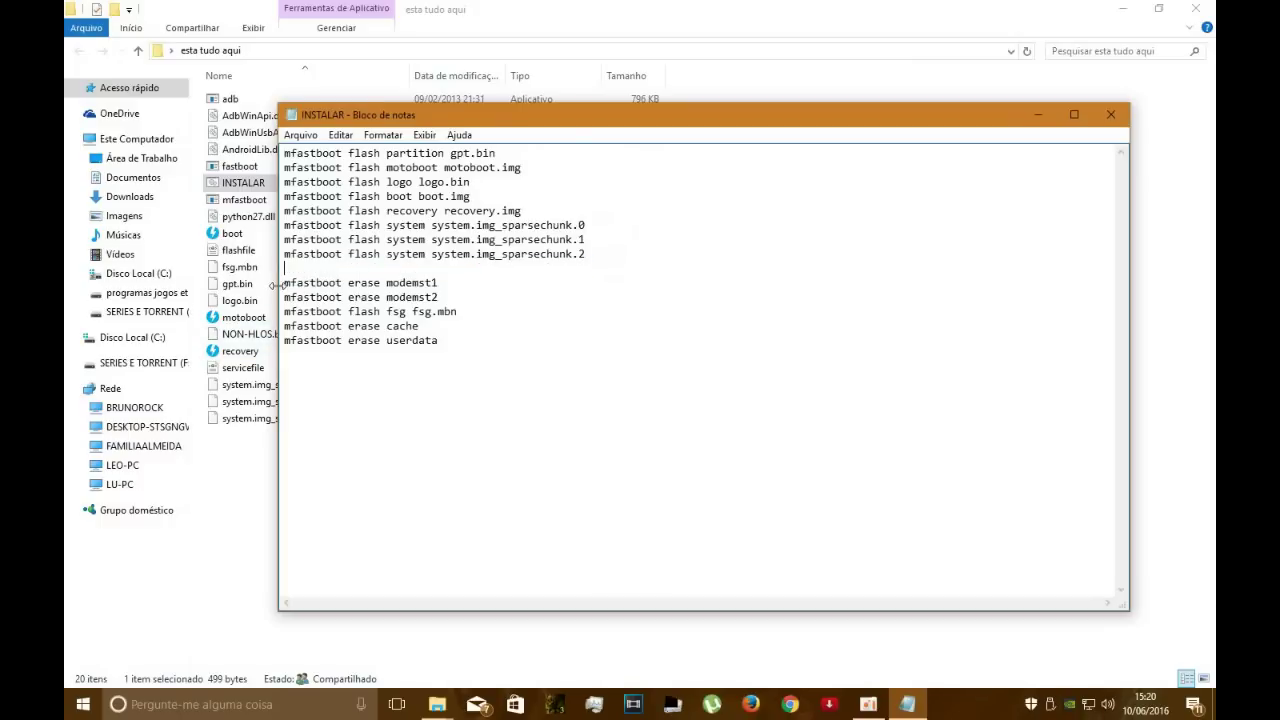
Step: Remove the empty line after the system.img_sparsechunk.2 command, save and close the INSTALAR batch file, and close its folder
key(BackSpace)
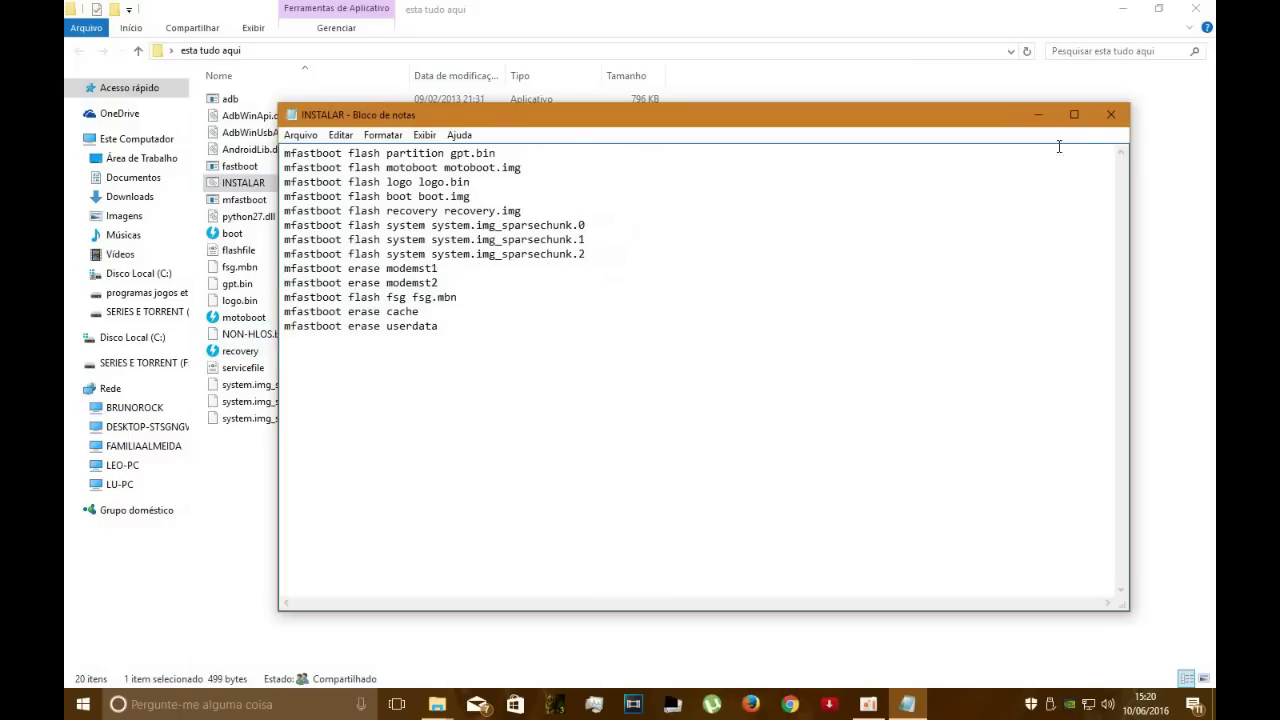
click(1110, 114)
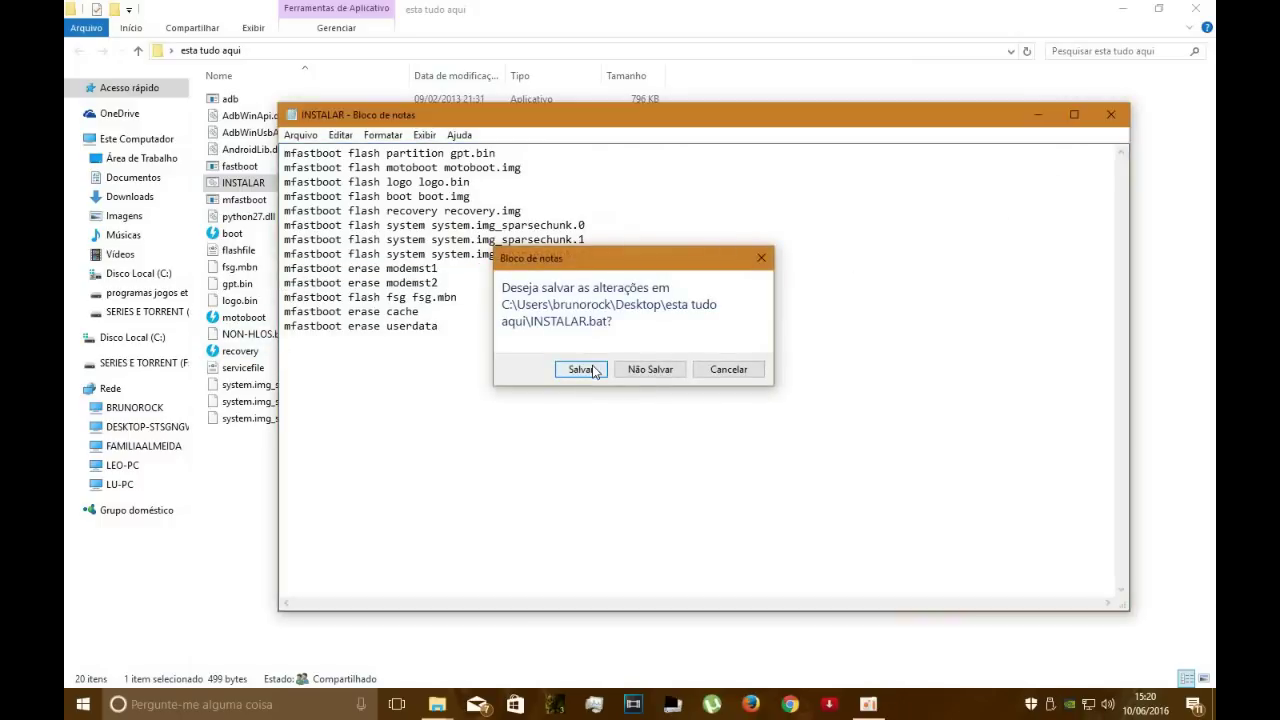
click(582, 369)
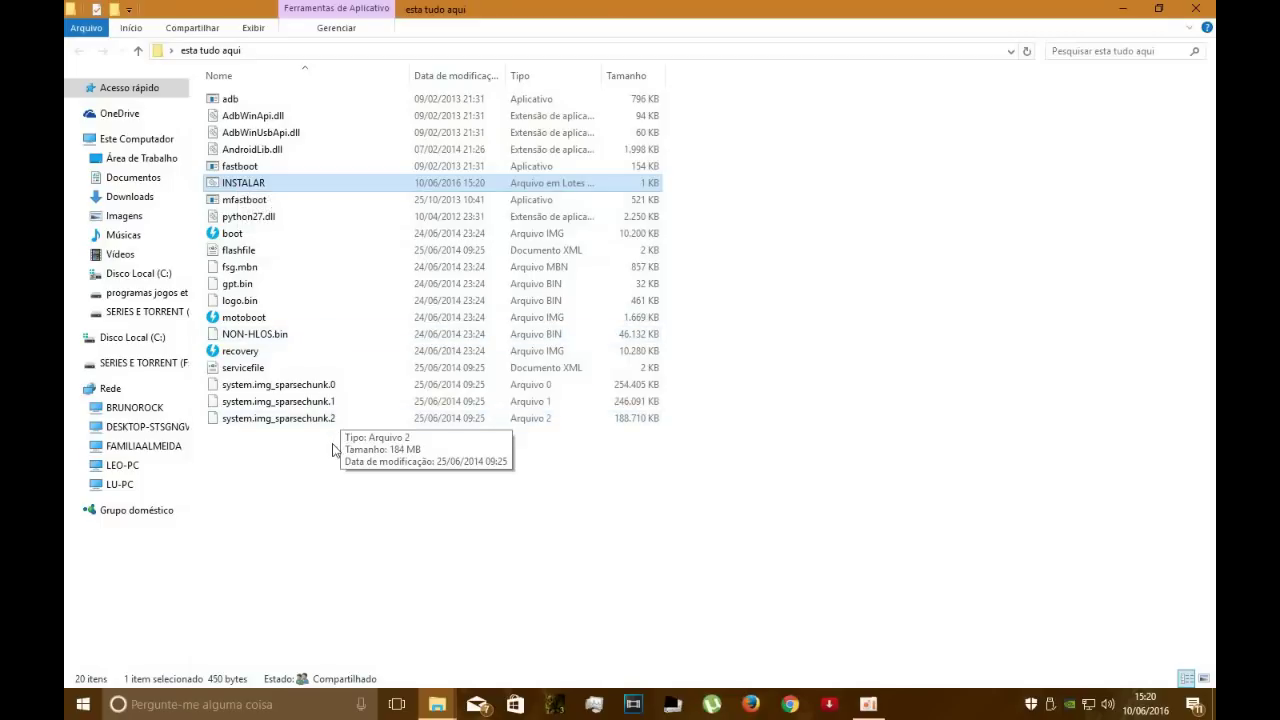
click(1205, 10)
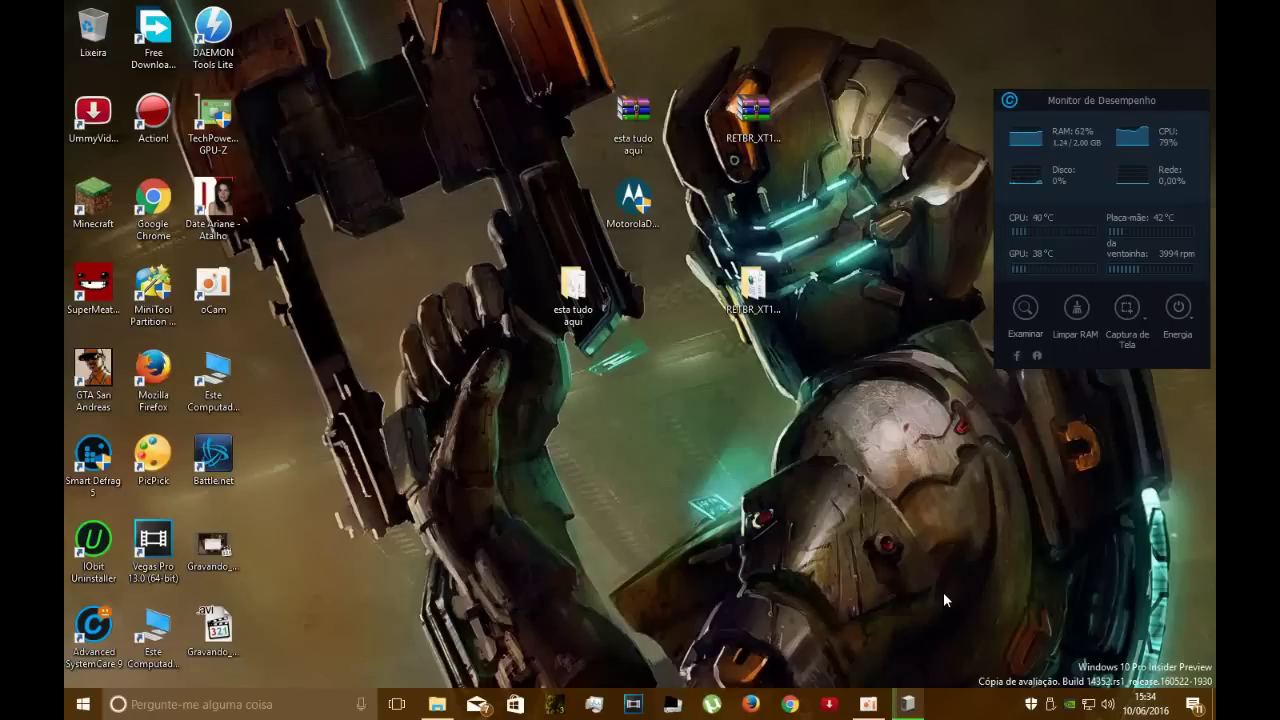
Step: Run the INSTALAR batch file from the "esta tudo aqui" folder to start flashing, and minimize the folder window
click(908, 704)
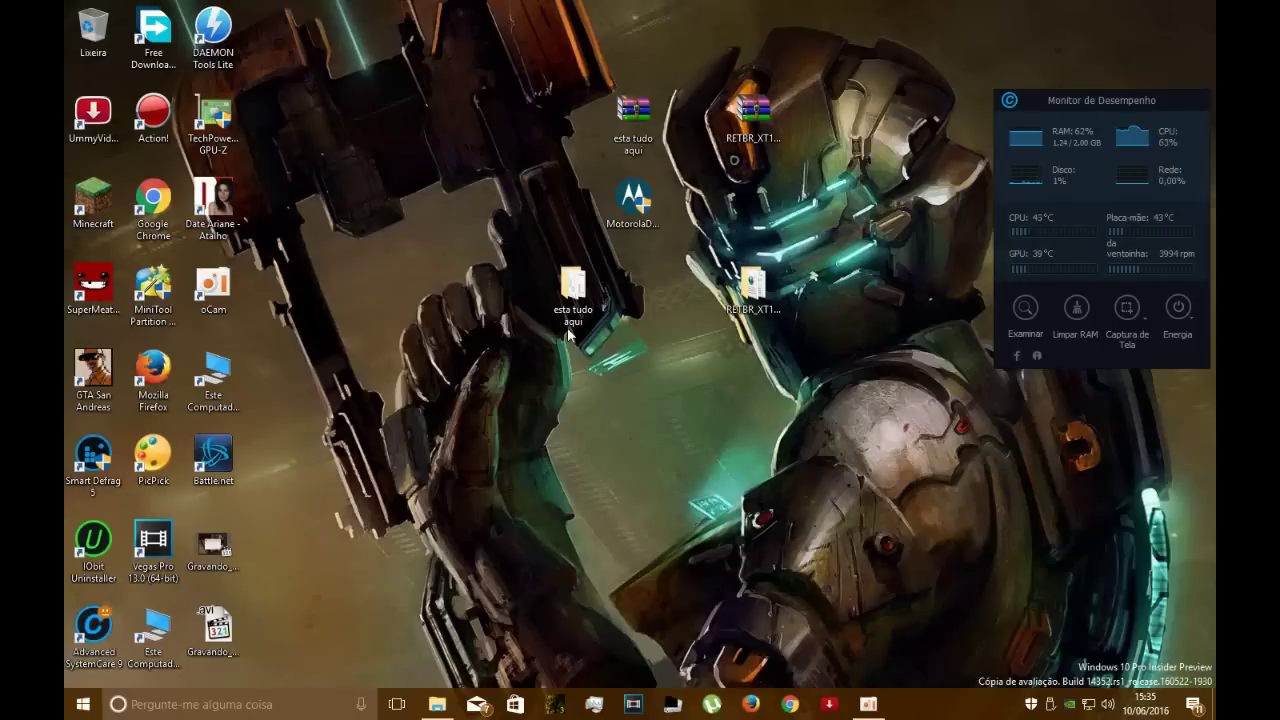
double_click(571, 294)
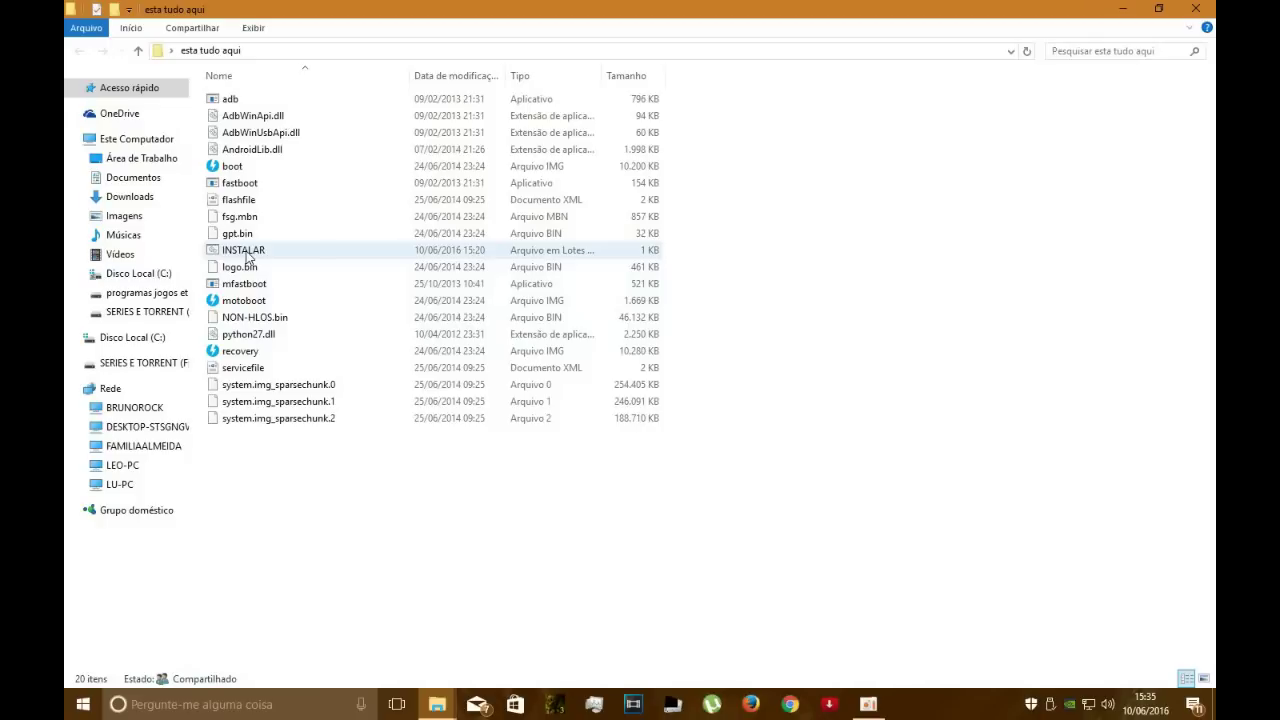
double_click(246, 255)
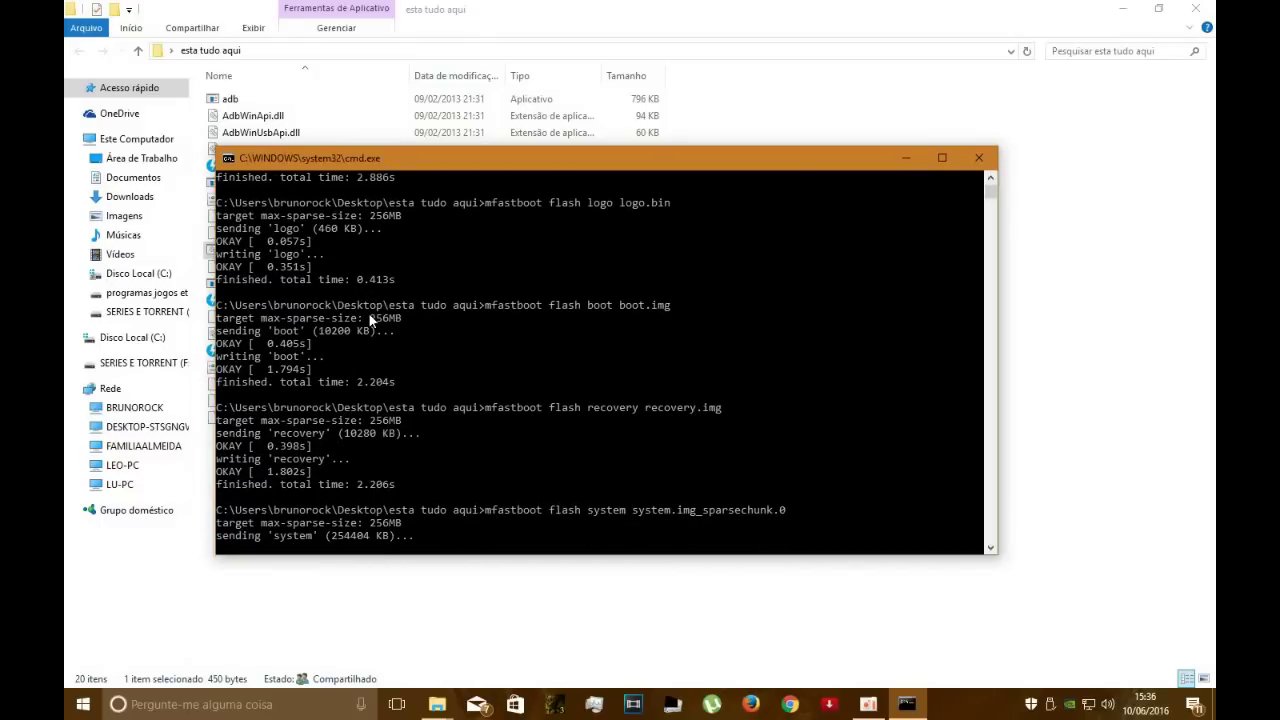
click(1121, 9)
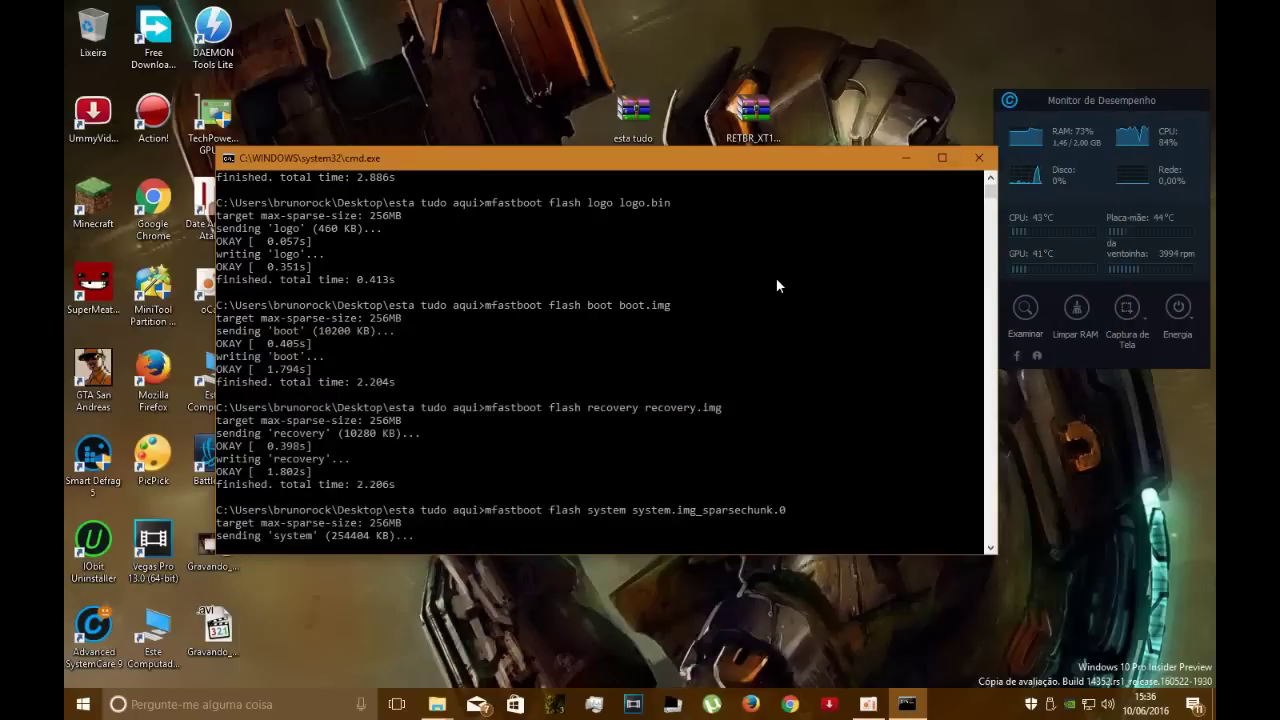